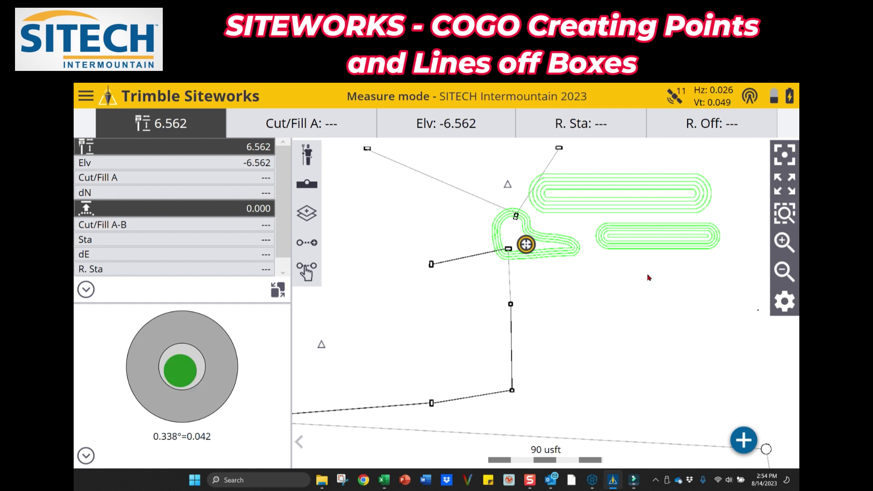
Step: Stake the inner rectangle of the storm drainage box beside the green contour lines, keeping the existing line stakeout settings
{"action": "left_click", "coordinate": [782, 248]}
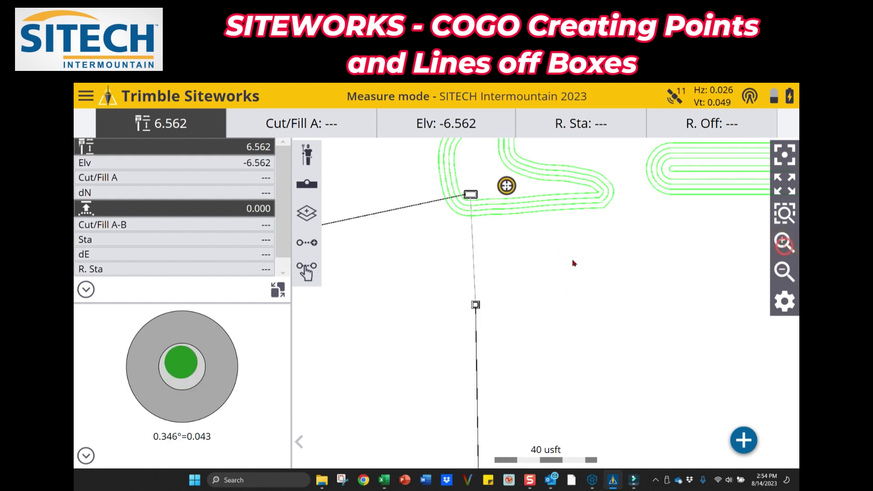
{"action": "left_click", "coordinate": [784, 243]}
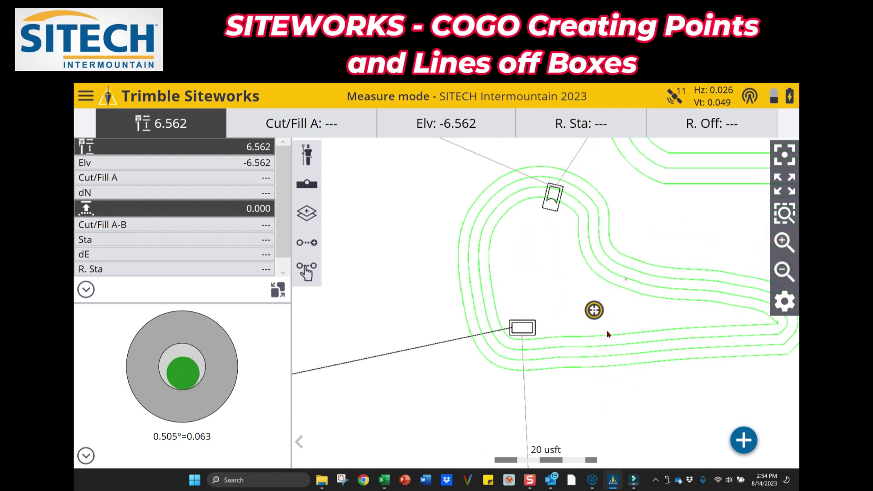
{"action": "left_click", "coordinate": [784, 244]}
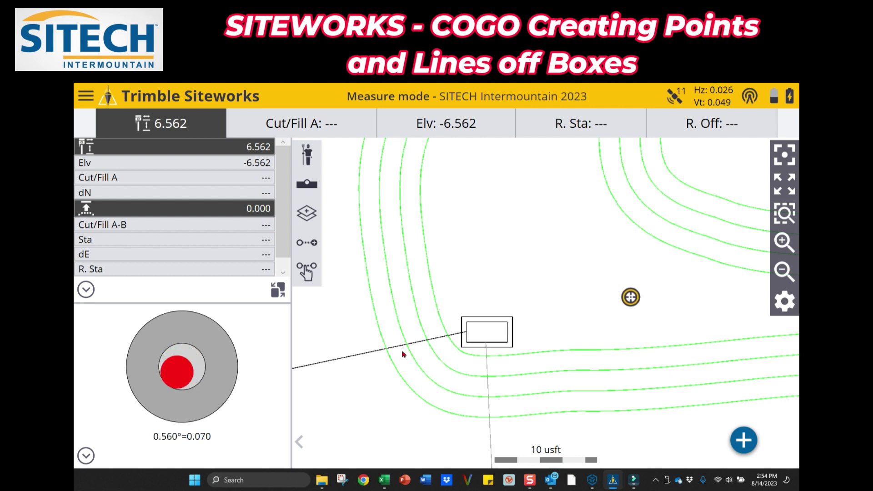
{"action": "left_click", "coordinate": [785, 243]}
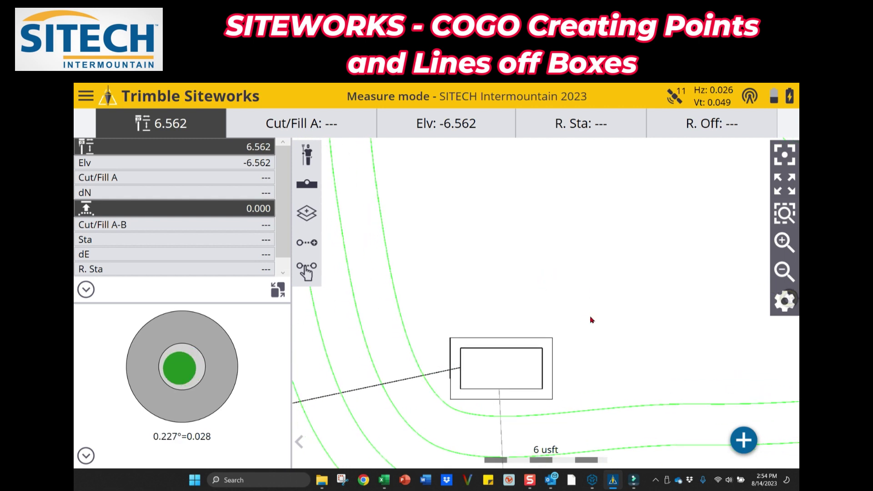
{"action": "left_click", "coordinate": [786, 272]}
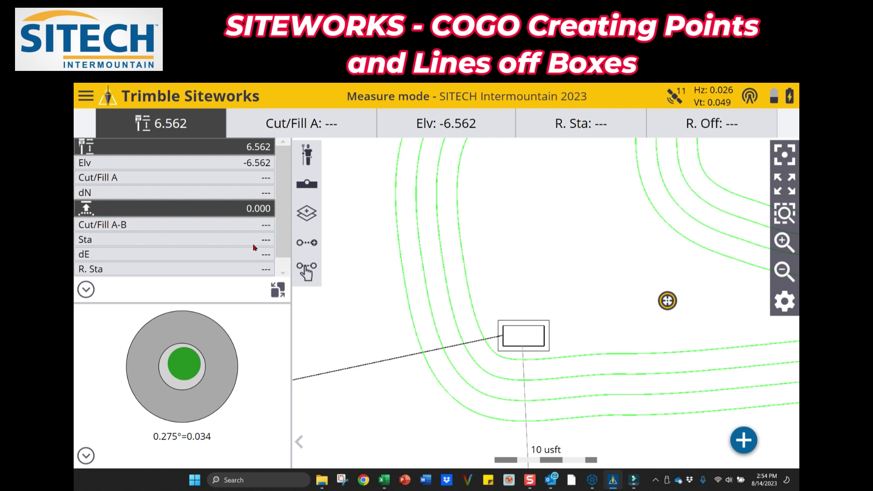
{"action": "left_click", "coordinate": [524, 330]}
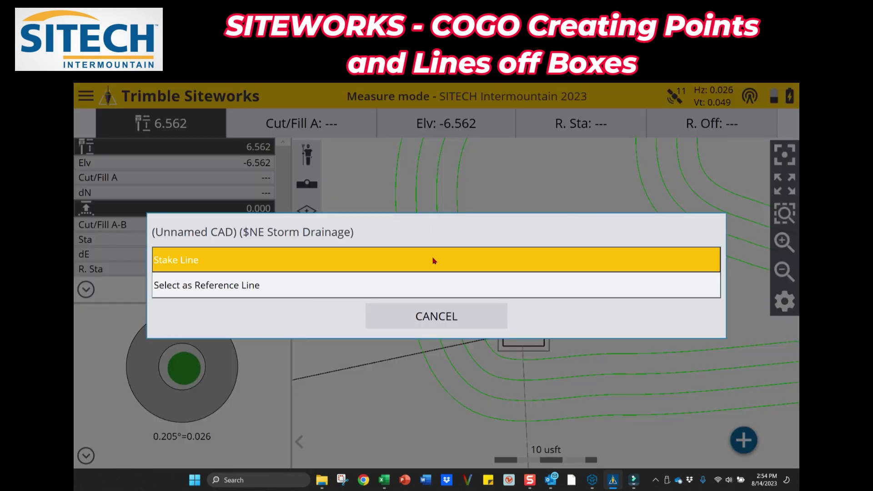
{"action": "left_click", "coordinate": [433, 259]}
{"action": "left_click", "coordinate": [307, 243]}
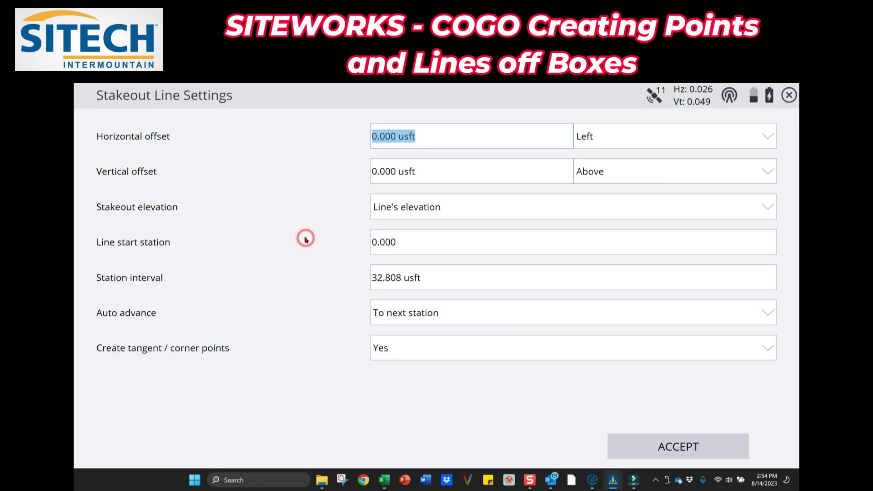
{"action": "left_click", "coordinate": [789, 95]}
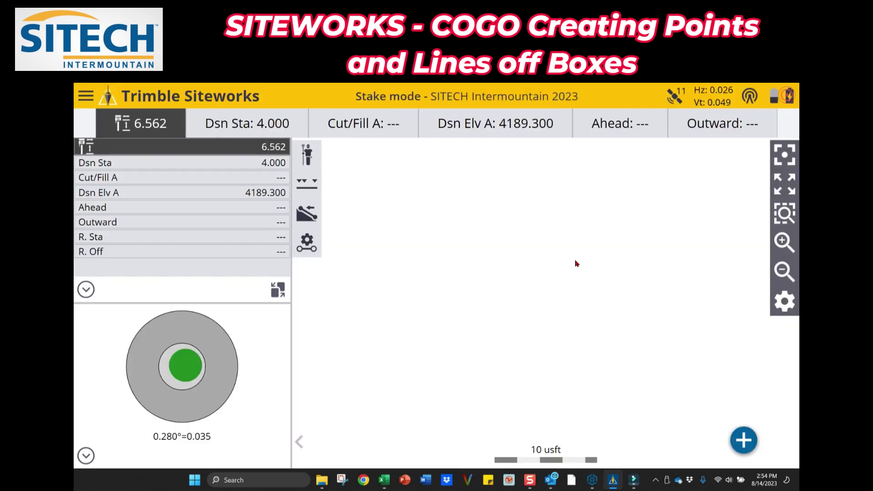
{"action": "left_click", "coordinate": [488, 266]}
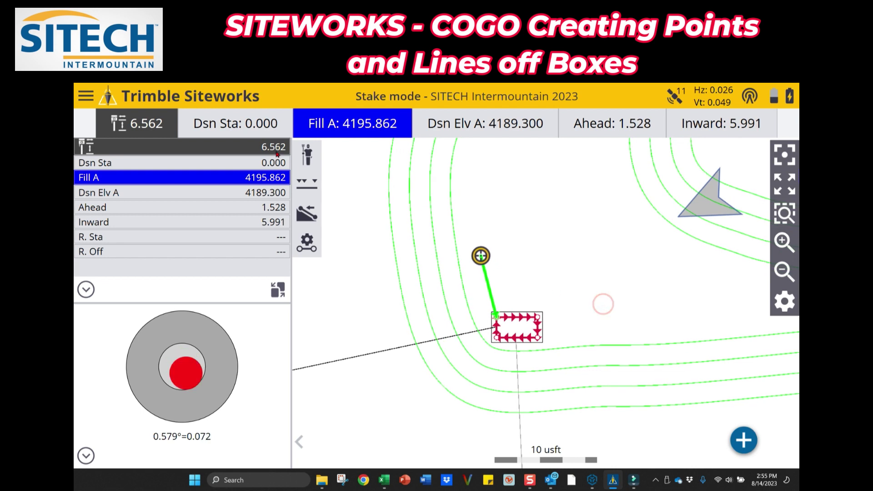
Step: Leave line stakeout and return to Measure mode
{"action": "left_click", "coordinate": [86, 96]}
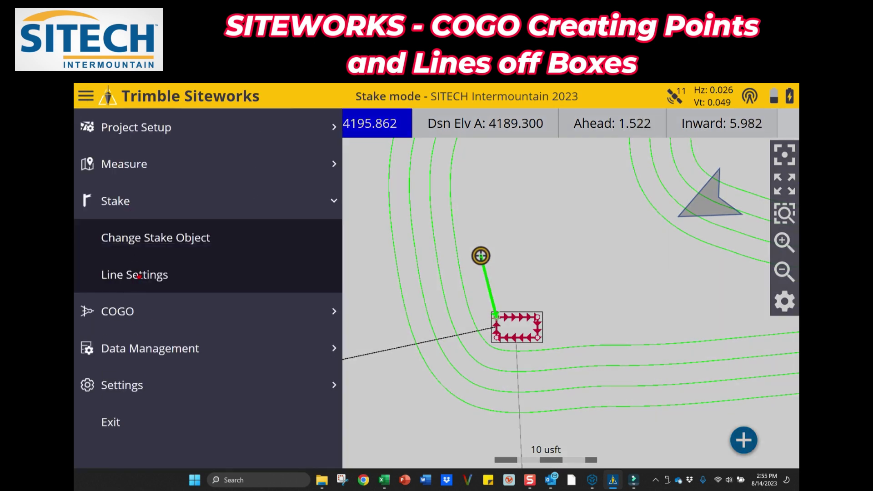
{"action": "left_click", "coordinate": [128, 163]}
{"action": "left_click", "coordinate": [575, 299]}
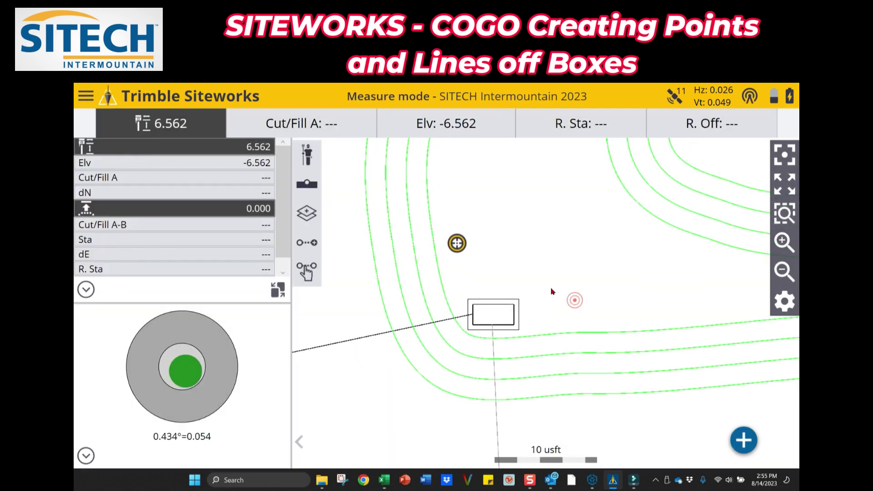
Step: Open the COGO function Create Points/Arcs with the storm drainage box in view
{"action": "left_click_drag", "start_coordinate": [552, 291], "coordinate": [545, 275]}
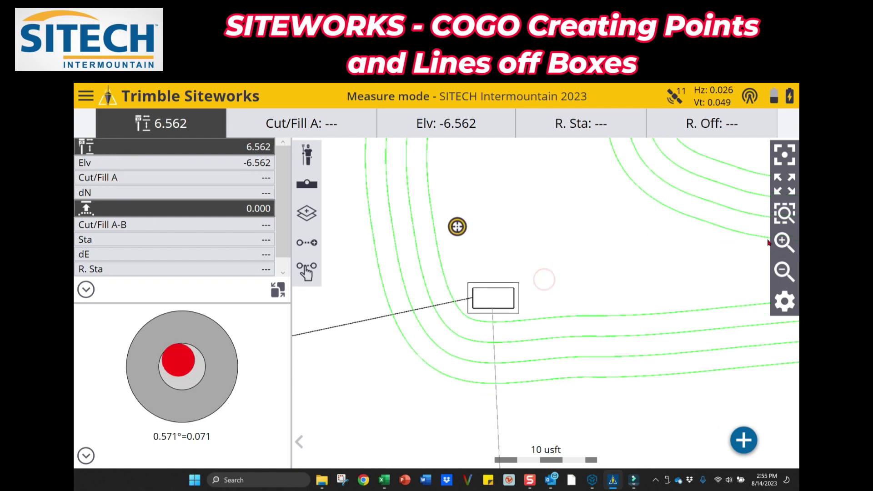
{"action": "left_click", "coordinate": [784, 241]}
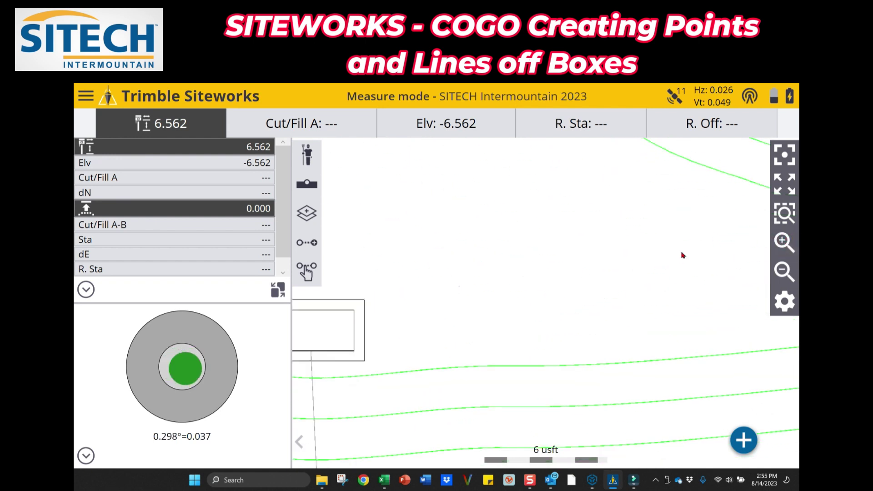
{"action": "left_click", "coordinate": [519, 200]}
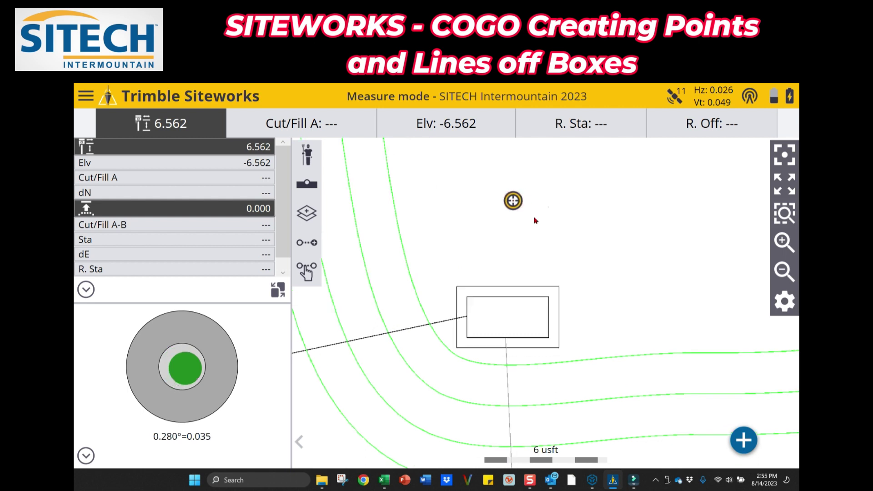
{"action": "left_click_drag", "start_coordinate": [567, 191], "coordinate": [548, 204]}
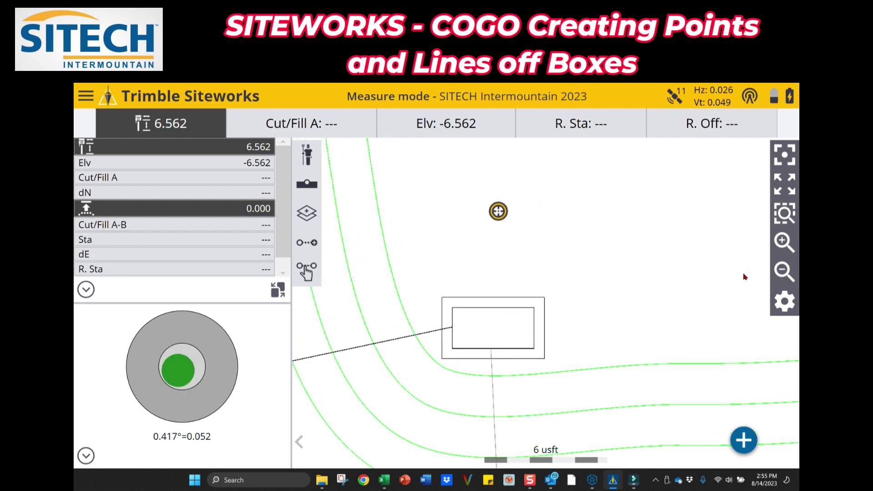
{"action": "left_click", "coordinate": [783, 272]}
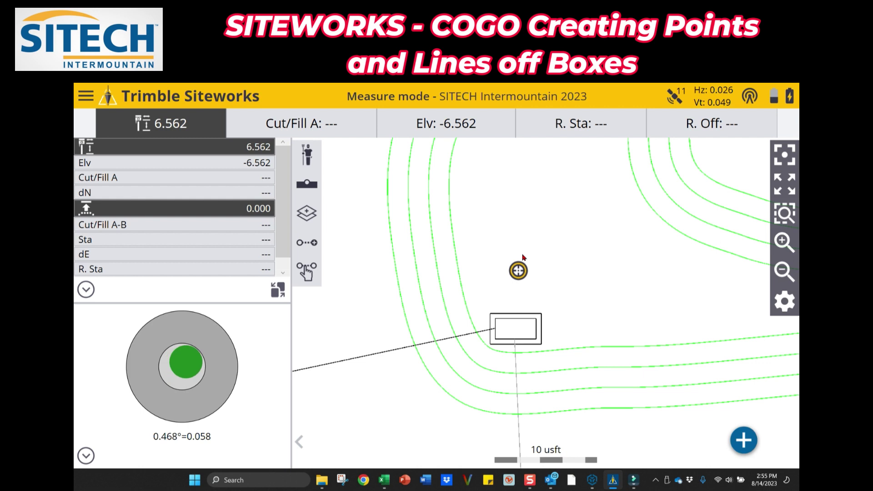
{"action": "left_click_drag", "start_coordinate": [547, 277], "coordinate": [524, 263]}
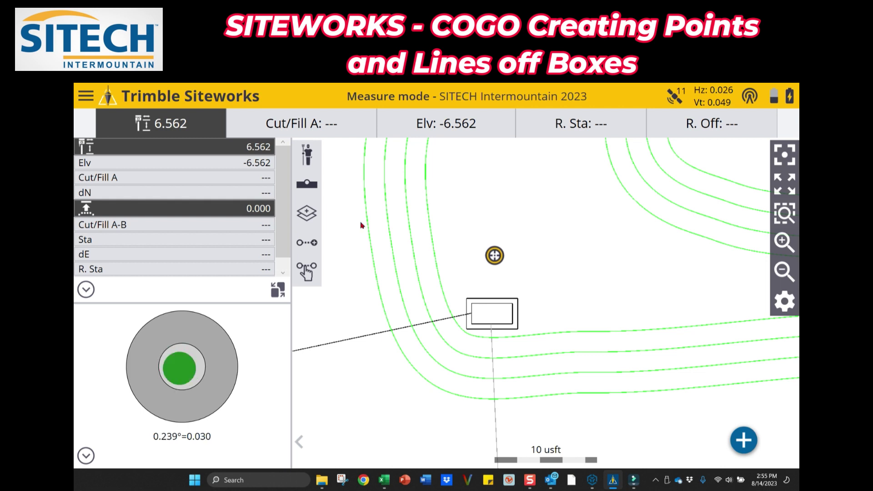
{"action": "left_click", "coordinate": [87, 96]}
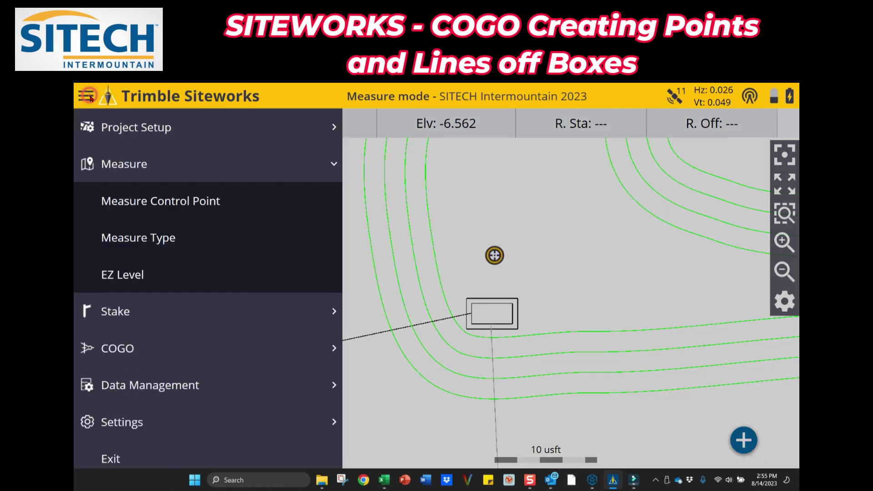
{"action": "left_click", "coordinate": [129, 357]}
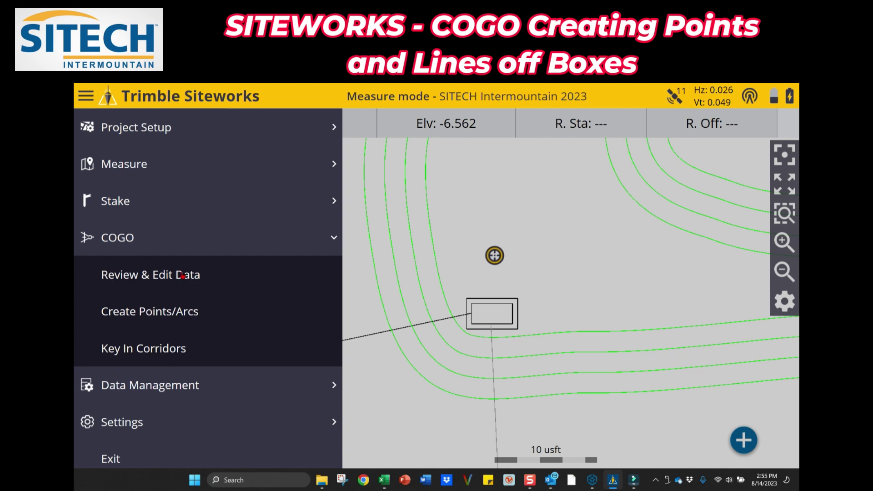
{"action": "left_click", "coordinate": [166, 314]}
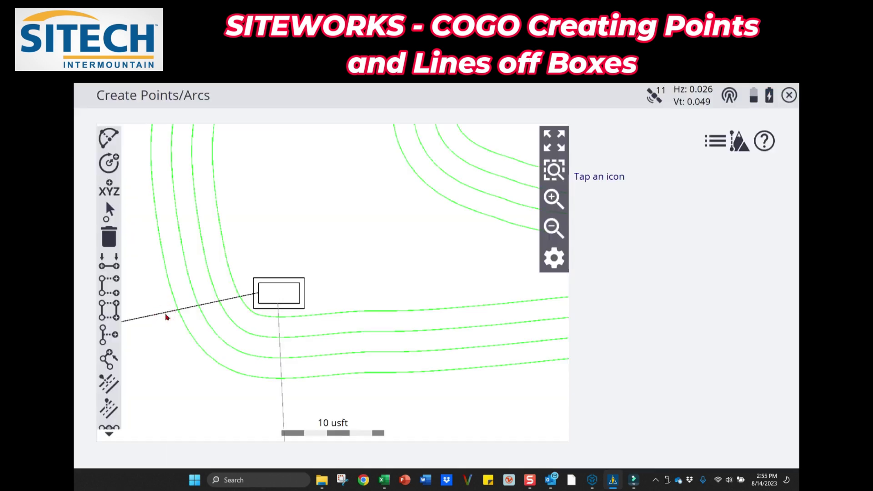
Step: Look through the available COGO creation tools and open Key In Coordinates, then return to Create Points/Arcs
{"action": "left_click_drag", "start_coordinate": [363, 307], "coordinate": [441, 292]}
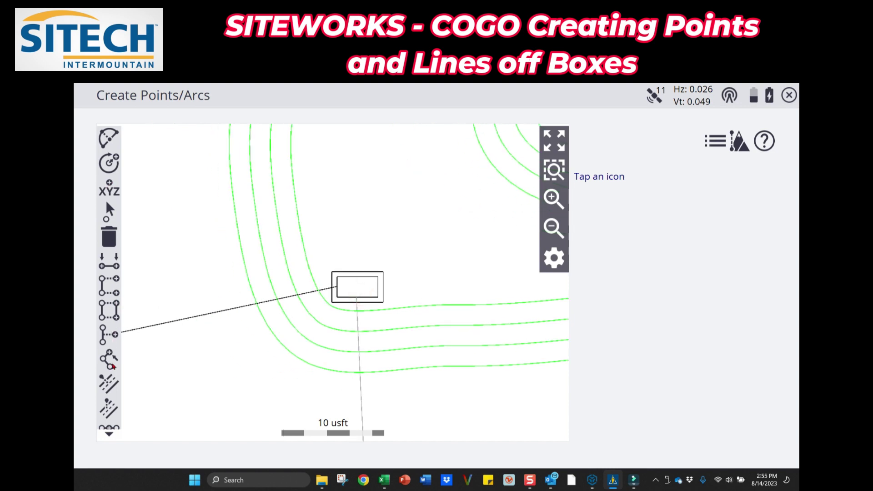
{"action": "scroll", "coordinate": [112, 321], "scroll_direction": "down", "scroll_amount": 2}
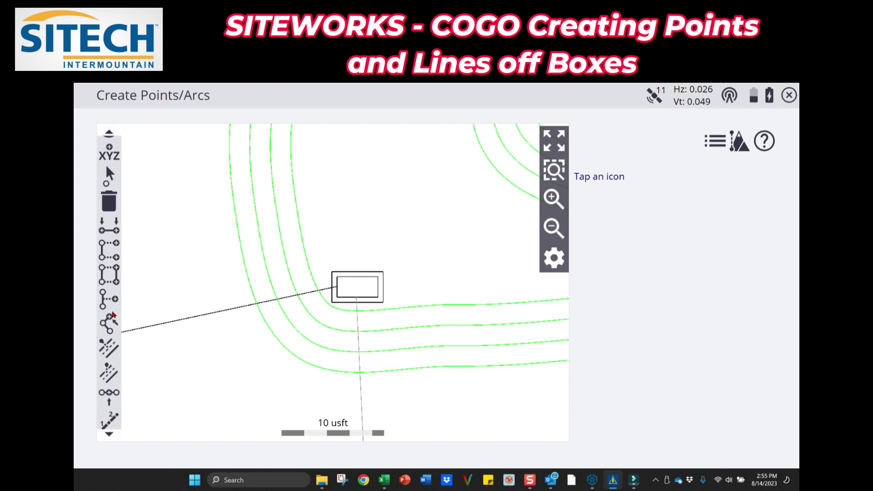
{"action": "scroll", "coordinate": [114, 313], "scroll_direction": "down", "scroll_amount": 1}
{"action": "scroll", "coordinate": [112, 316], "scroll_direction": "up", "scroll_amount": 3}
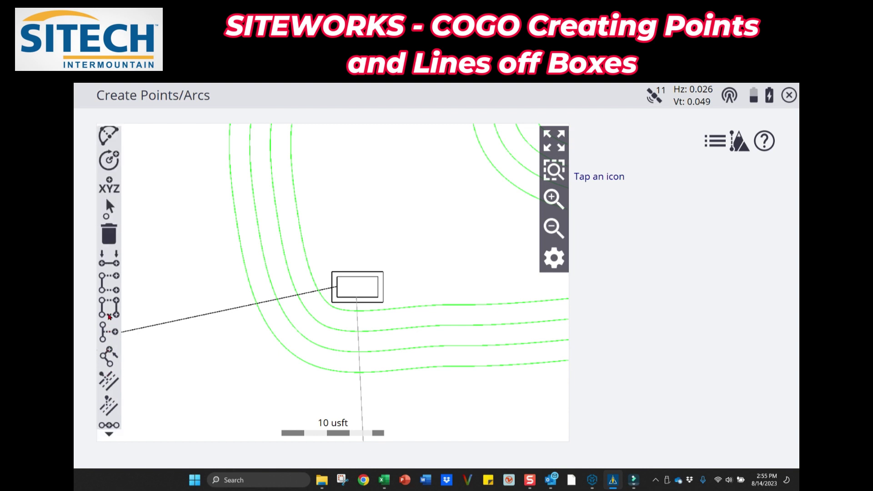
{"action": "left_click", "coordinate": [109, 188]}
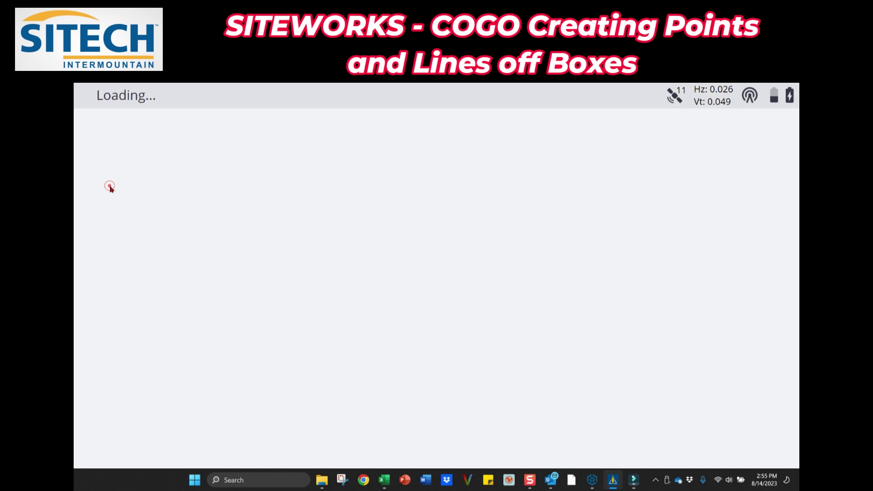
{"action": "left_click", "coordinate": [133, 94]}
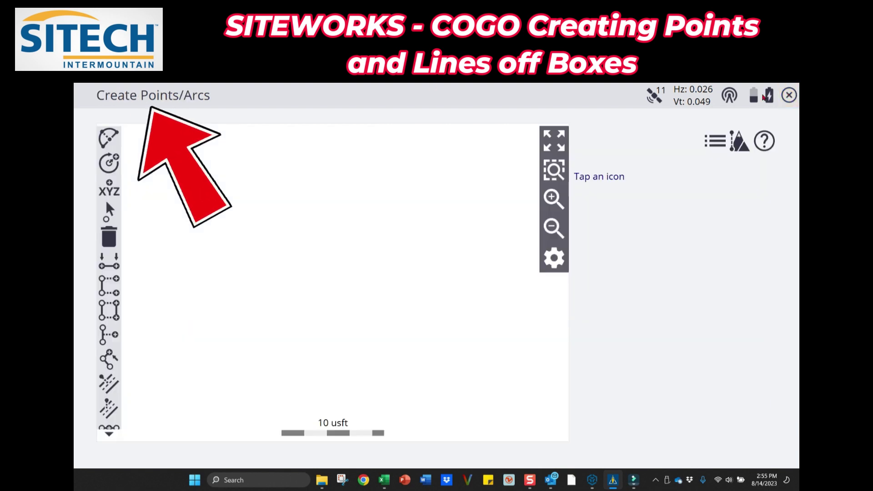
Step: Start the End Points of Line/Arc tool and review the icon help for the COGO tools
{"action": "left_click", "coordinate": [109, 262]}
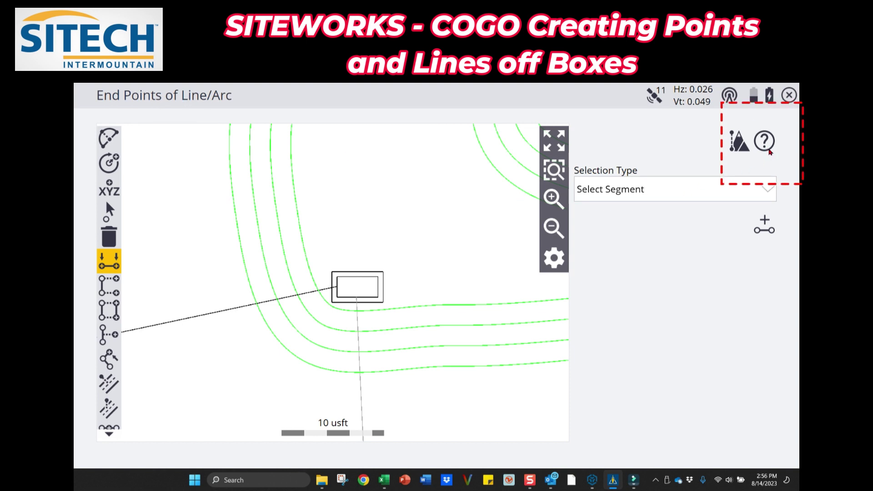
{"action": "left_click", "coordinate": [765, 142]}
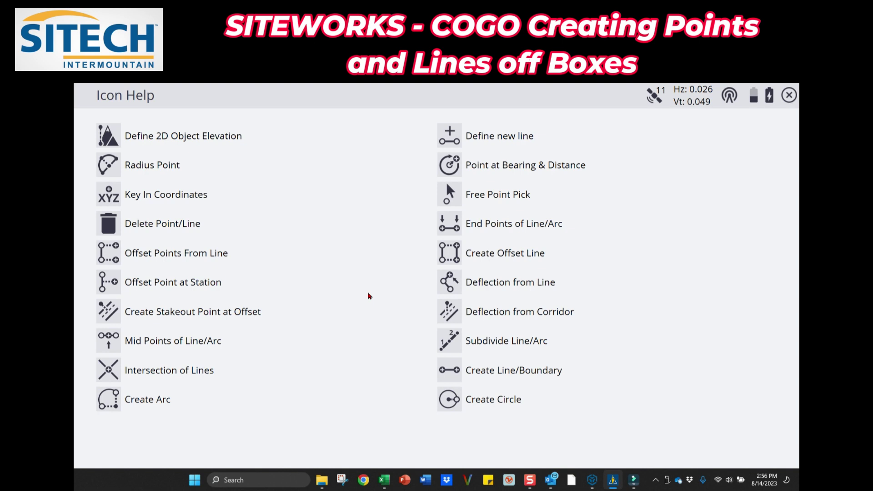
{"action": "left_click", "coordinate": [789, 95]}
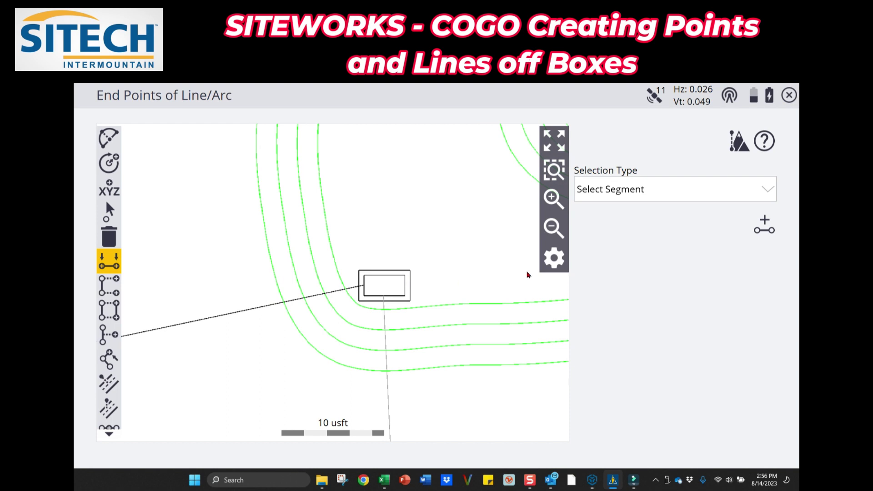
Step: Select the upper edge of the inner box rectangle with End Points of Line/Arc, using the Select Segment type
{"action": "left_click", "coordinate": [464, 236]}
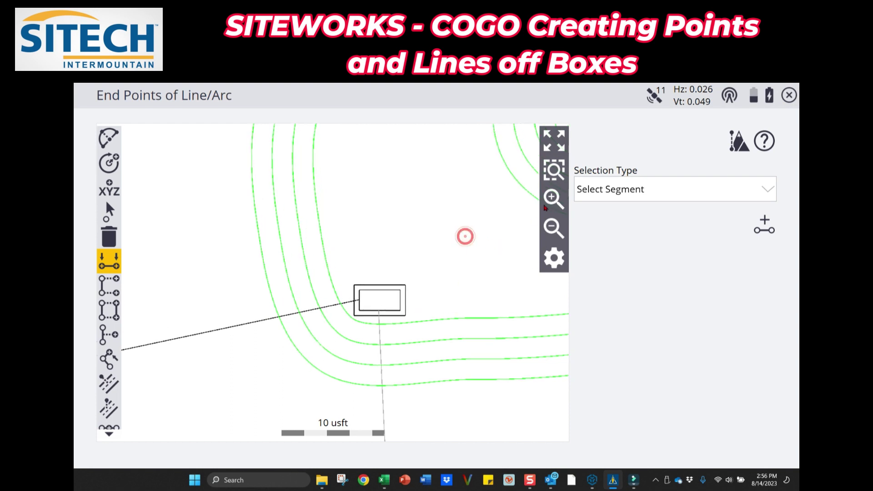
{"action": "left_click", "coordinate": [543, 203]}
{"action": "left_click_drag", "start_coordinate": [500, 229], "coordinate": [446, 218]}
{"action": "left_click", "coordinate": [551, 200]}
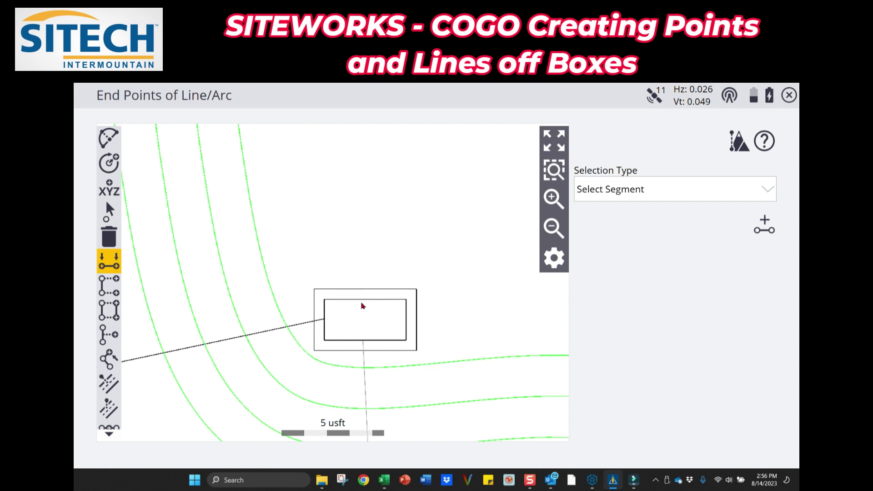
{"action": "left_click", "coordinate": [111, 282]}
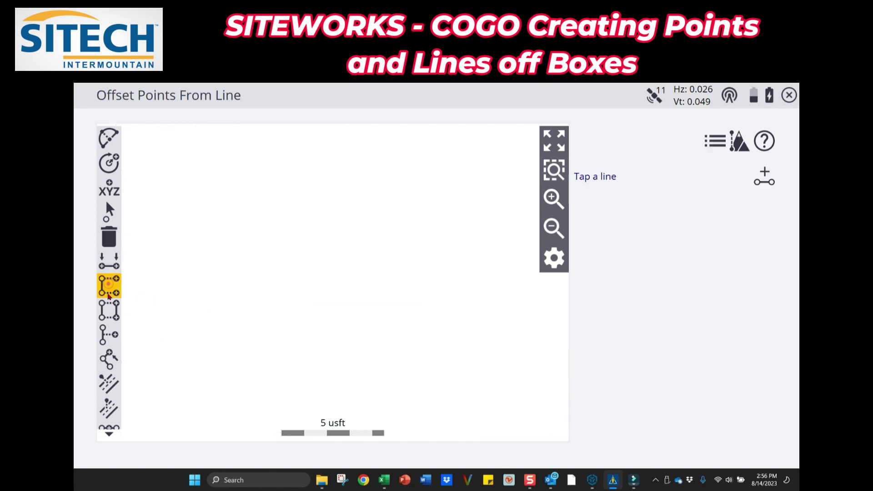
{"action": "left_click", "coordinate": [110, 260]}
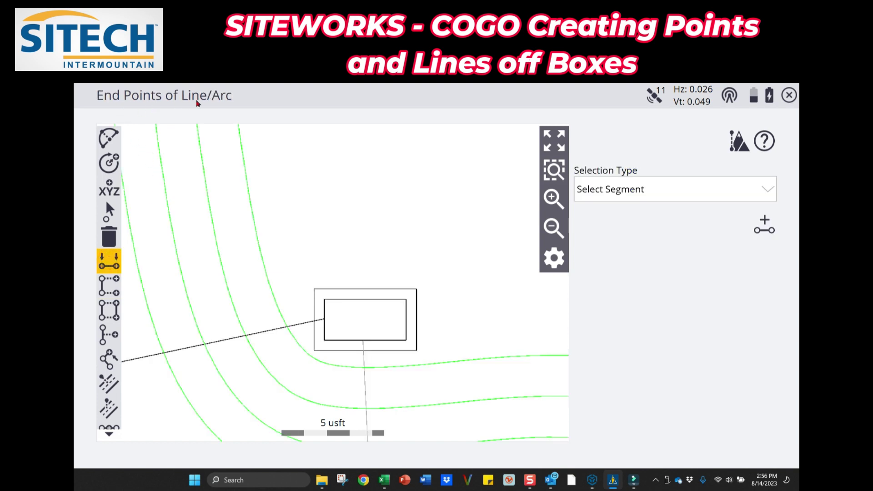
{"action": "left_click", "coordinate": [348, 304]}
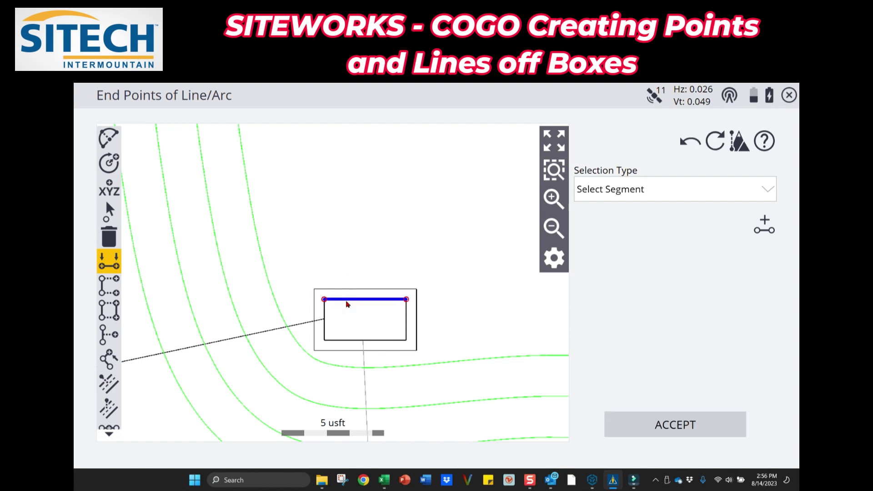
Step: Try to add the lower edge of the inner box rectangle, and clear the whole segment selection
{"action": "left_click", "coordinate": [348, 340]}
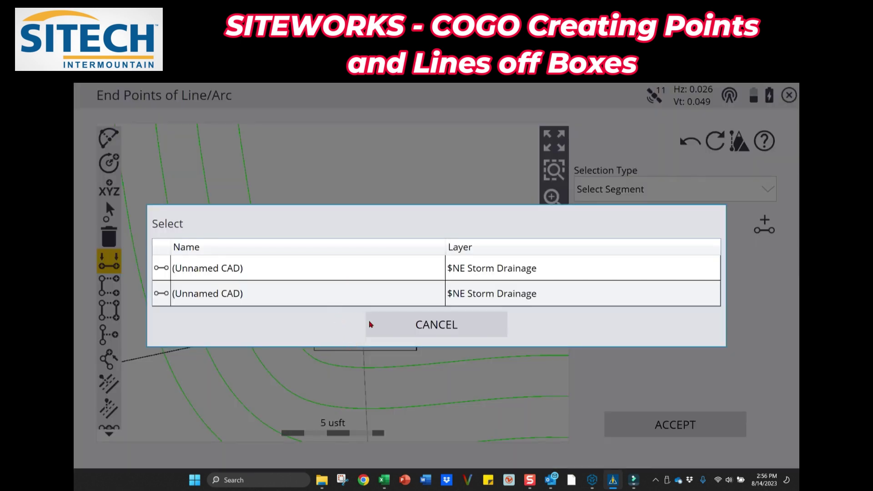
{"action": "left_click", "coordinate": [388, 327]}
{"action": "left_click", "coordinate": [715, 141]}
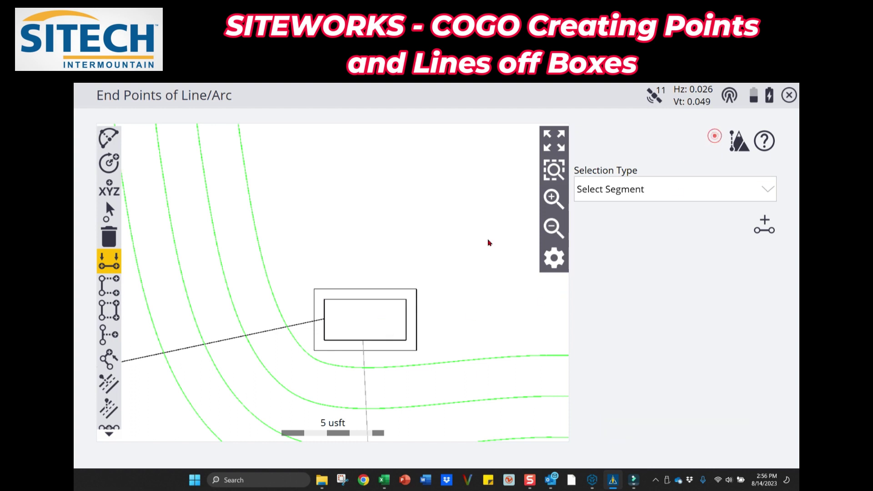
Step: Try selecting the lower edge and the right-hand edge of the inner box rectangle separately, clearing each selection
{"action": "left_click", "coordinate": [356, 341]}
{"action": "left_click", "coordinate": [715, 141]}
{"action": "left_click", "coordinate": [407, 318]}
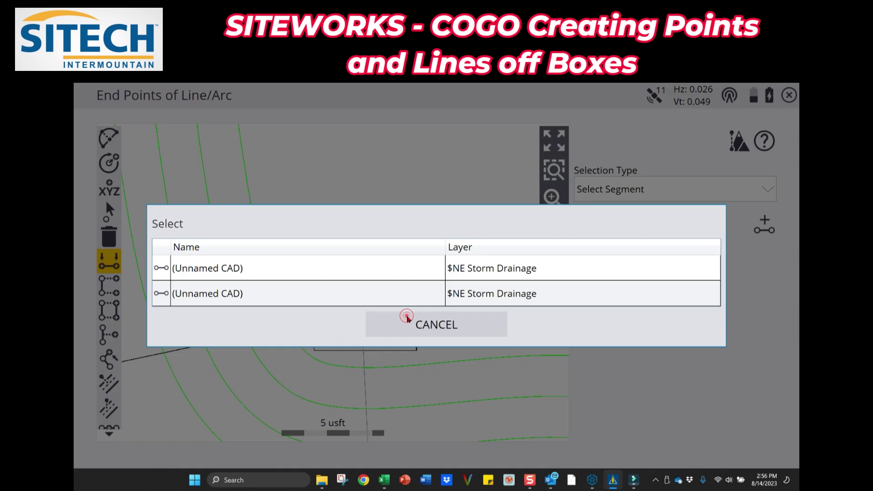
{"action": "left_click", "coordinate": [411, 269]}
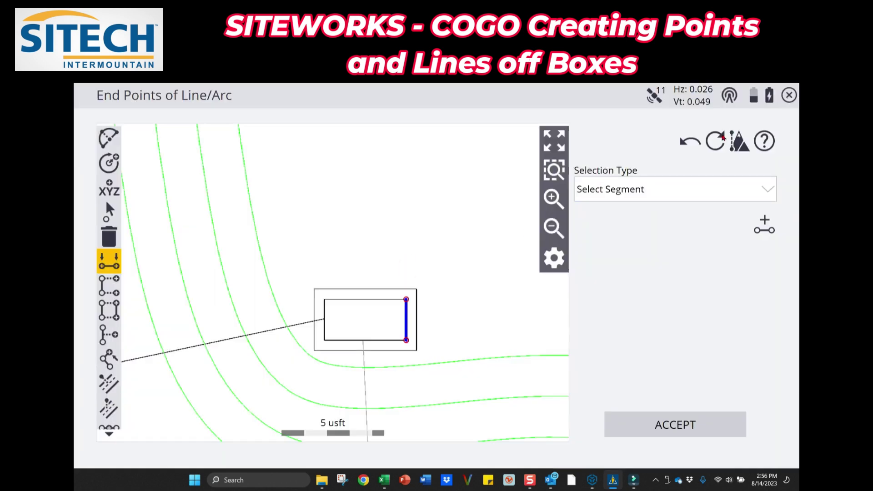
{"action": "left_click", "coordinate": [715, 141]}
Step: Select the upper edge of the inner box rectangle with the Select Segment type and accept it for end point creation
{"action": "left_click", "coordinate": [370, 299]}
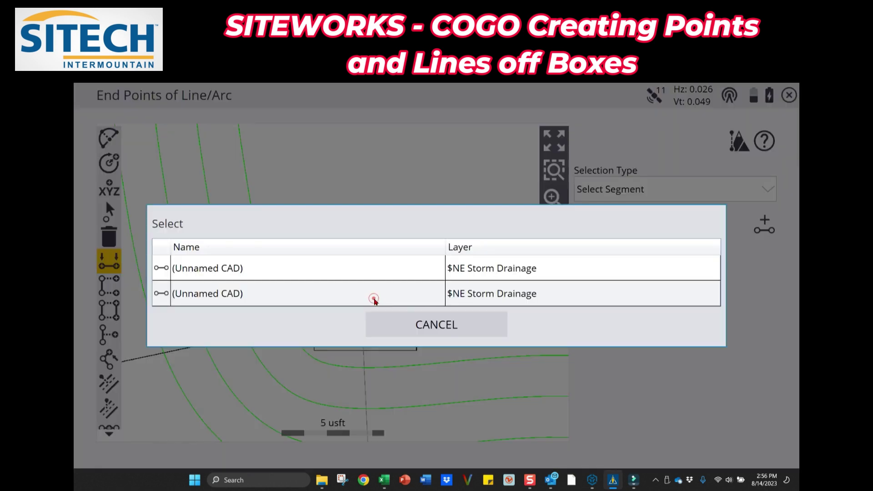
{"action": "left_click", "coordinate": [369, 281]}
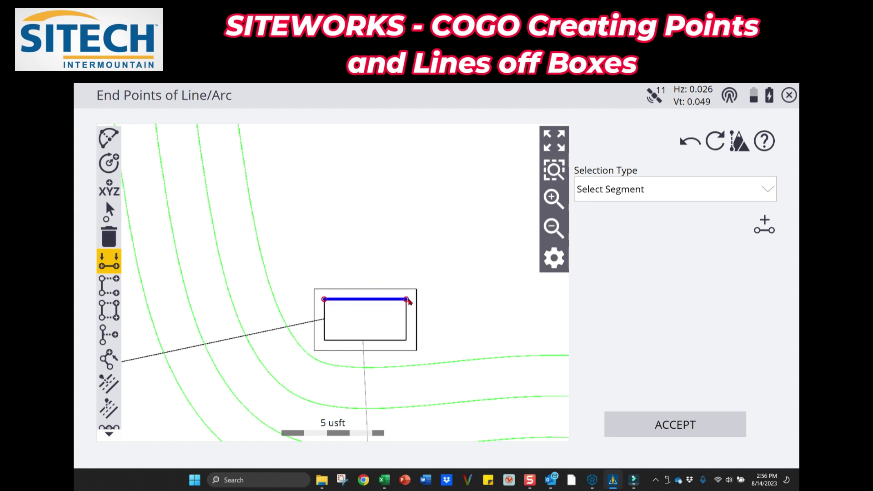
{"action": "left_click", "coordinate": [657, 190]}
{"action": "left_click", "coordinate": [649, 216]}
{"action": "left_click", "coordinate": [656, 425]}
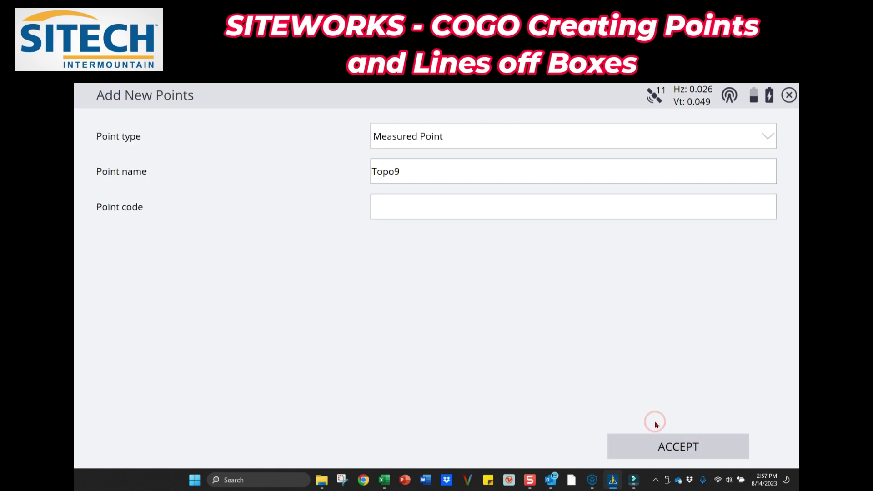
Step: Create the end points as Stakeout Point type with the point name "Inside Corners"
{"action": "left_click", "coordinate": [373, 173]}
{"action": "type", "text": "Inside Corners"}
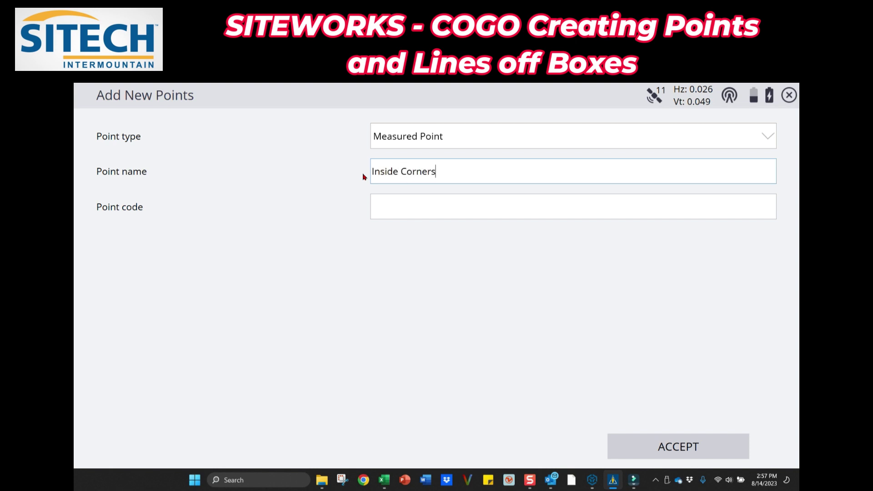
{"action": "left_click", "coordinate": [444, 129]}
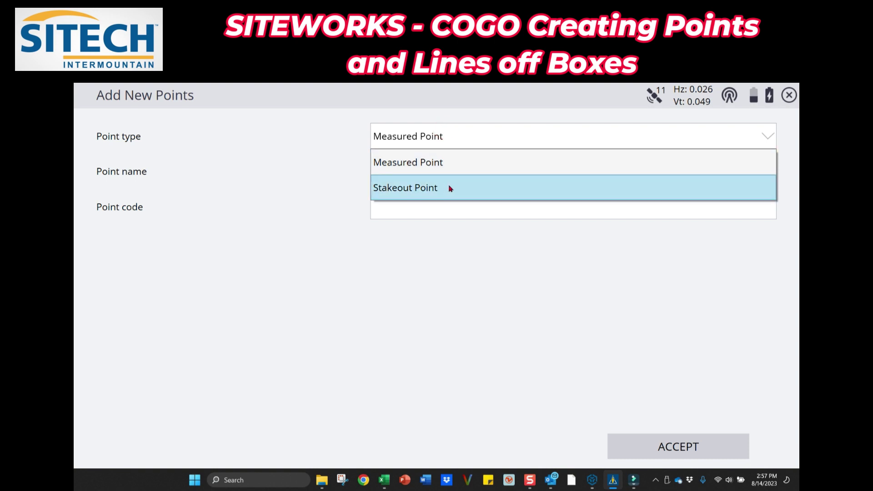
{"action": "left_click", "coordinate": [450, 189]}
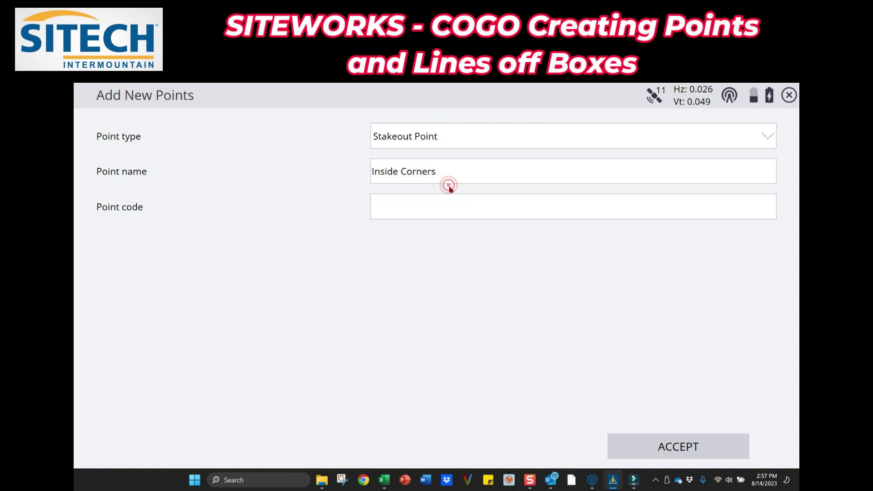
{"action": "left_click", "coordinate": [646, 450]}
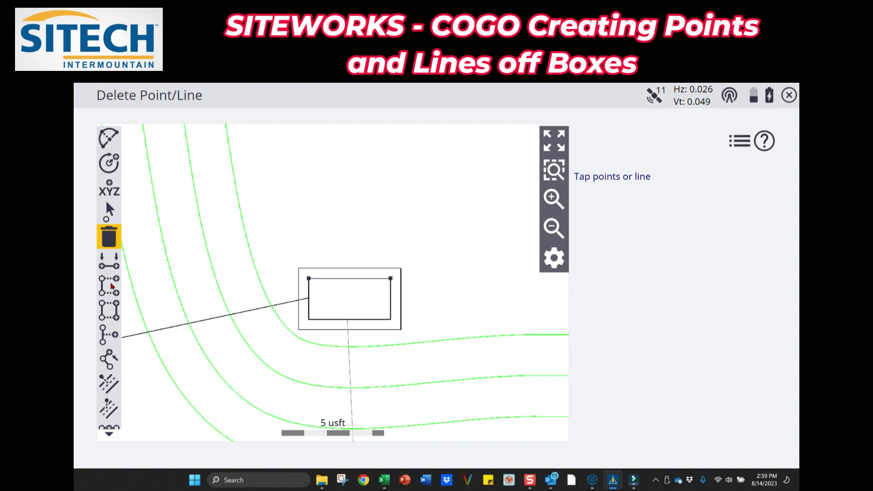
Step: Start the Offset Points From Line tool and select the whole inner box rectangle as the line
{"action": "left_click", "coordinate": [110, 285]}
{"action": "left_click", "coordinate": [110, 286]}
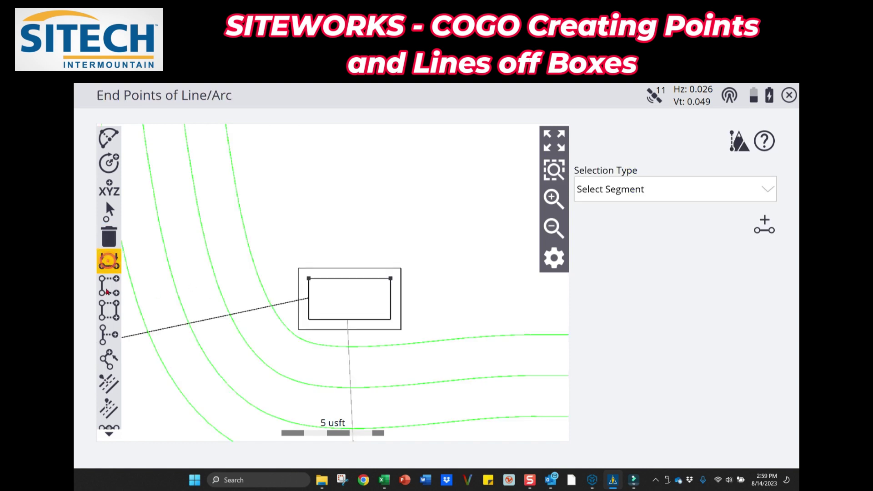
{"action": "left_click", "coordinate": [106, 292]}
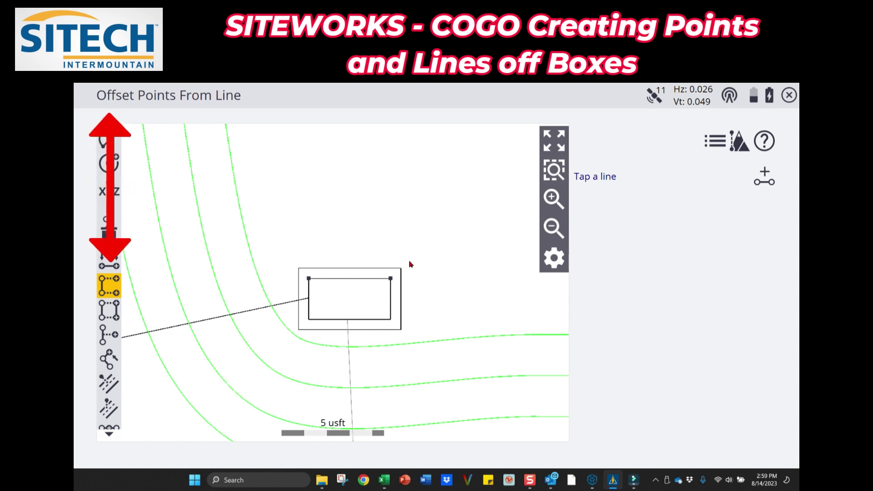
{"action": "left_click", "coordinate": [362, 279]}
{"action": "left_click", "coordinate": [347, 272]}
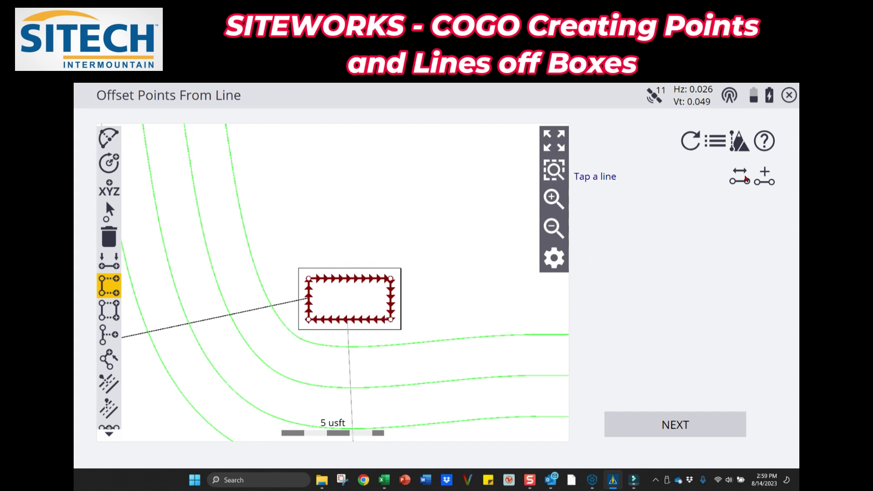
Step: Define a new line between the two points at the upper corners of the inner box and accept it as the offset line
{"action": "left_click", "coordinate": [764, 178]}
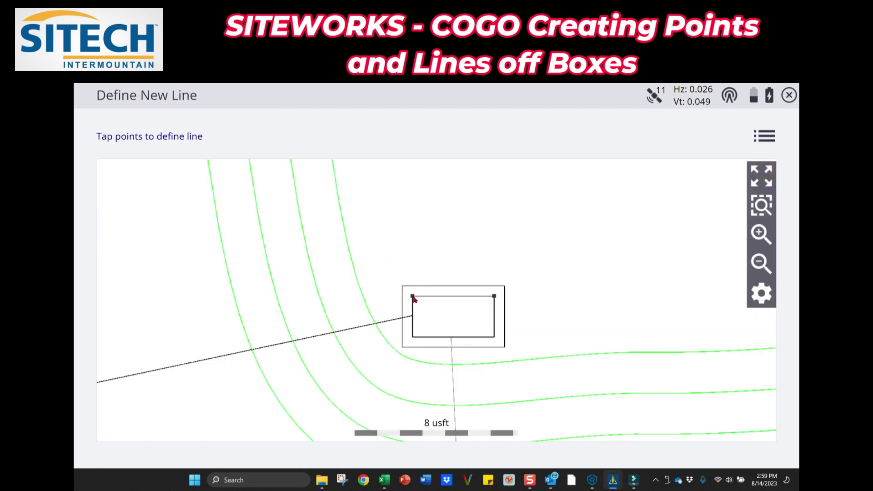
{"action": "left_click", "coordinate": [412, 297]}
{"action": "left_click", "coordinate": [415, 267]}
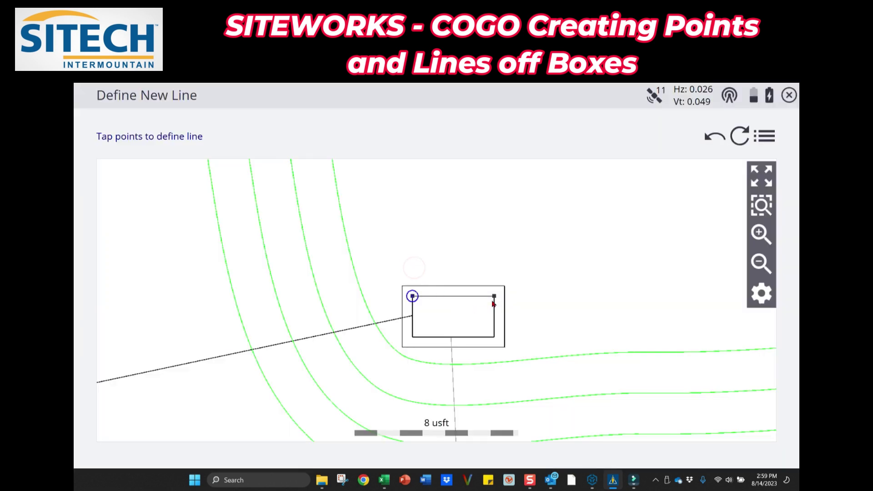
{"action": "left_click", "coordinate": [494, 297]}
{"action": "left_click", "coordinate": [420, 272]}
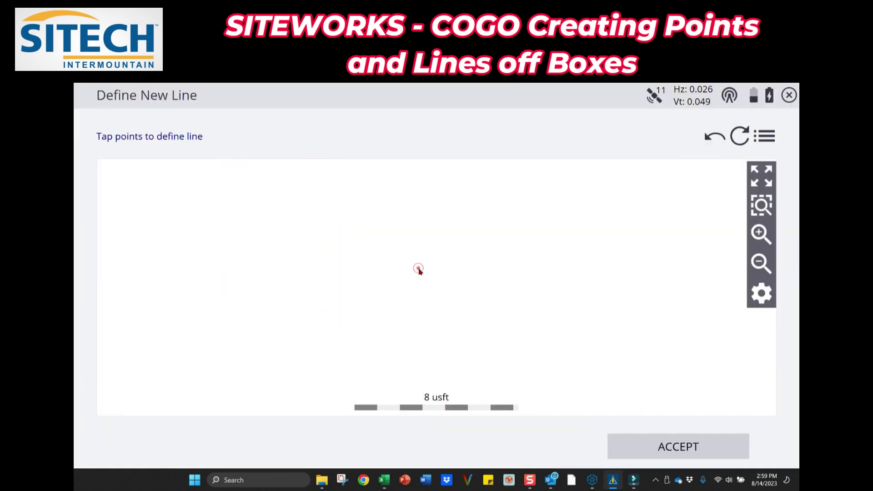
{"action": "left_click", "coordinate": [656, 446]}
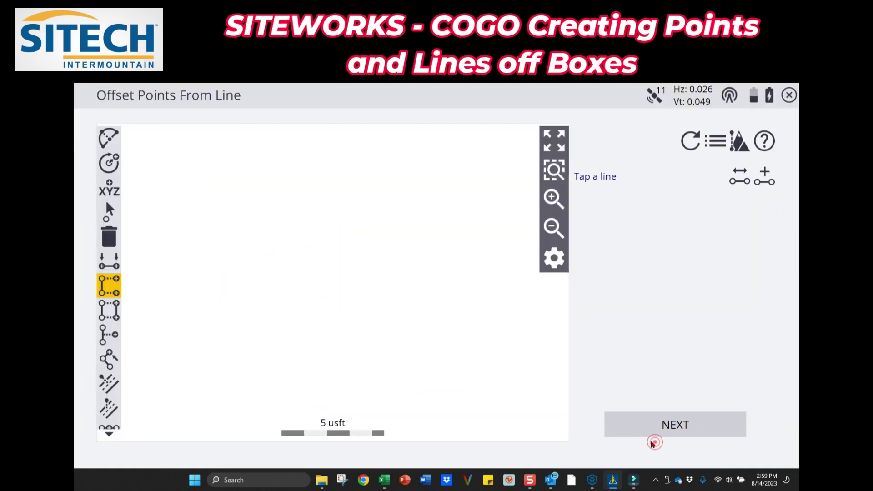
{"action": "left_click", "coordinate": [503, 316]}
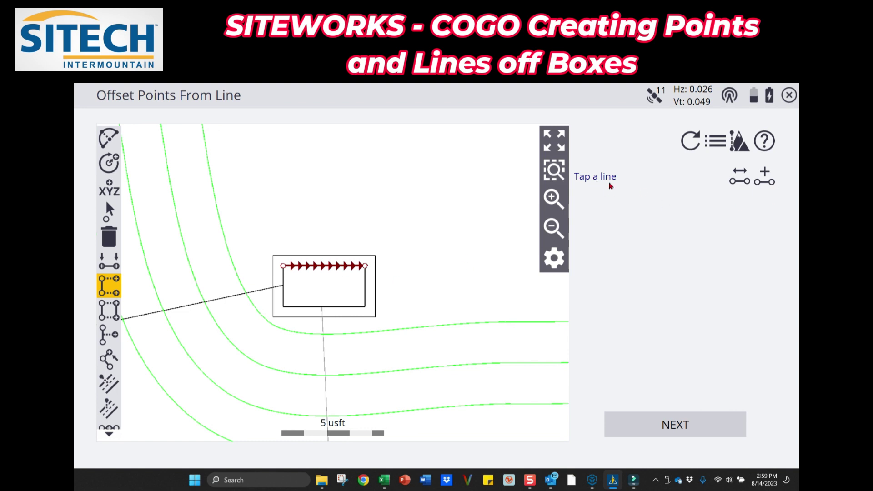
Step: Proceed to the offset settings for the new line and set the points to be created at Line Nodes Only
{"action": "left_click", "coordinate": [681, 431]}
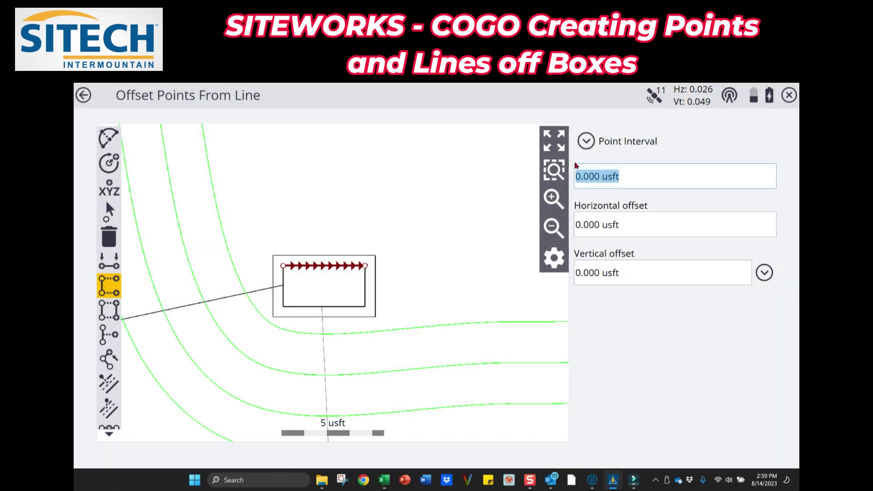
{"action": "left_click", "coordinate": [586, 141]}
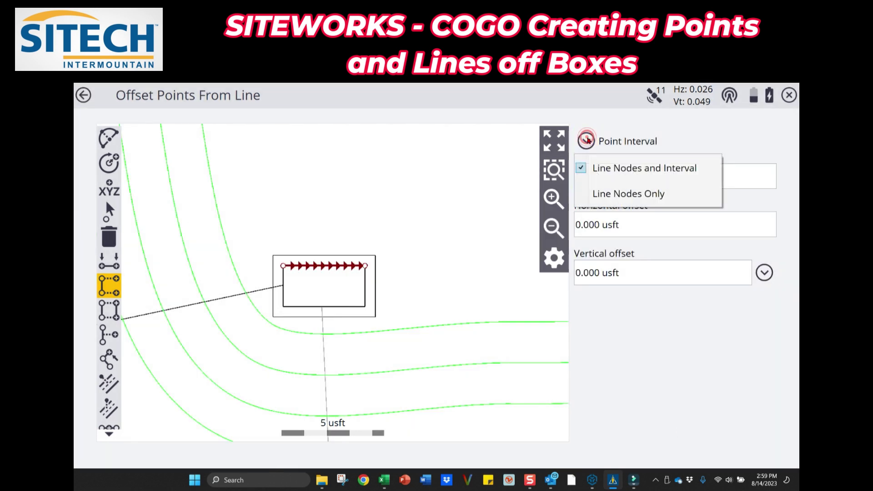
{"action": "left_click", "coordinate": [601, 195]}
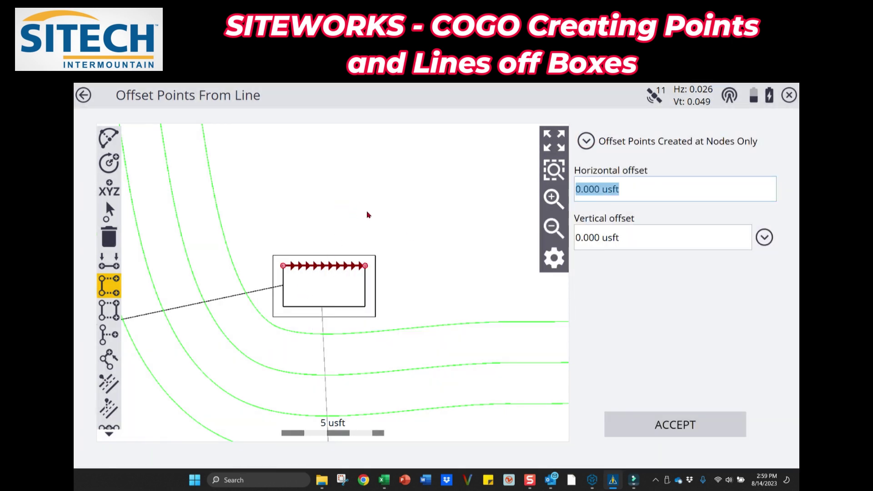
{"action": "left_click_drag", "start_coordinate": [369, 214], "coordinate": [402, 249]}
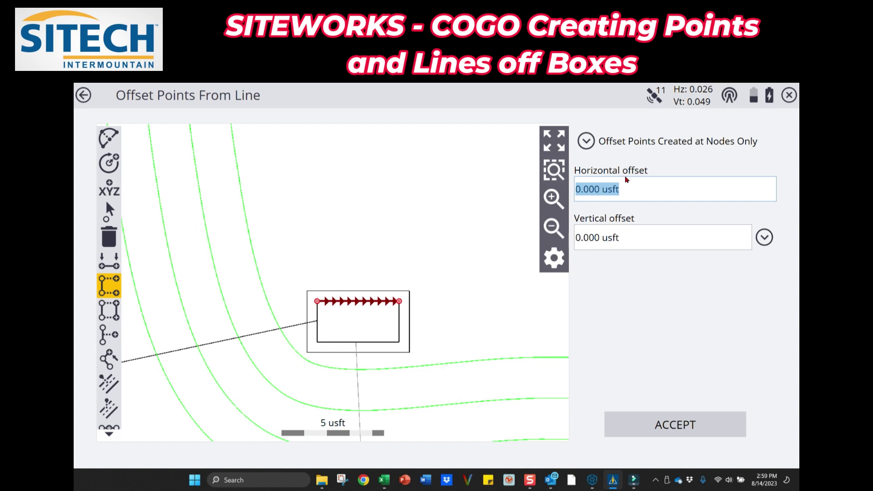
Step: Try a horizontal offset of 5 usft, and reverse the side by setting it to -5 usft
{"action": "type", "text": "5"}
{"action": "key", "text": "Tab"}
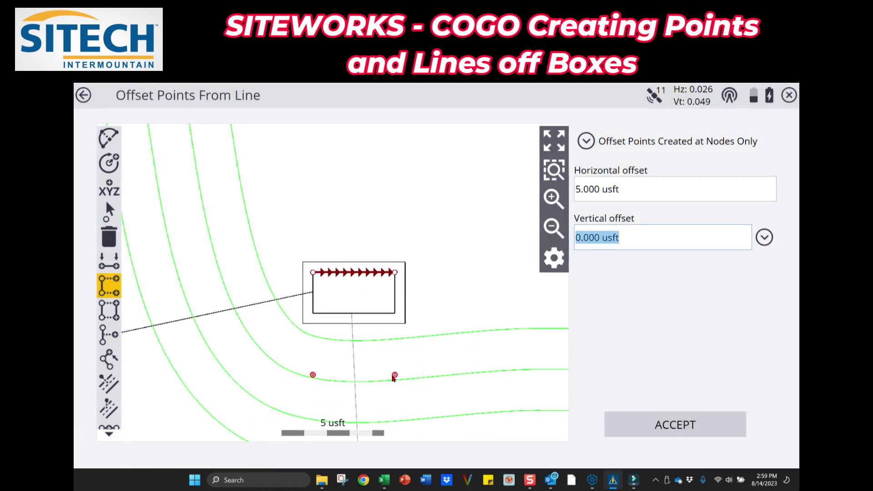
{"action": "left_click", "coordinate": [581, 193]}
{"action": "key", "text": "BackSpace"}
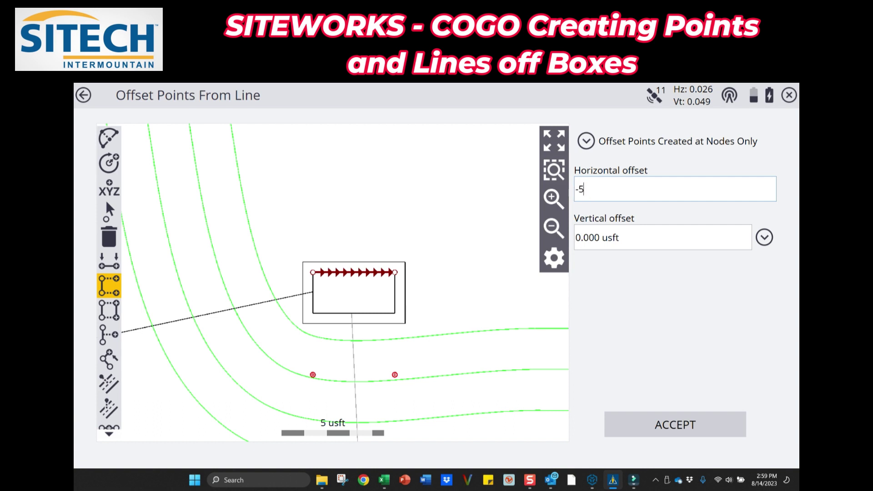
{"action": "type", "text": "-5"}
{"action": "key", "text": "Return"}
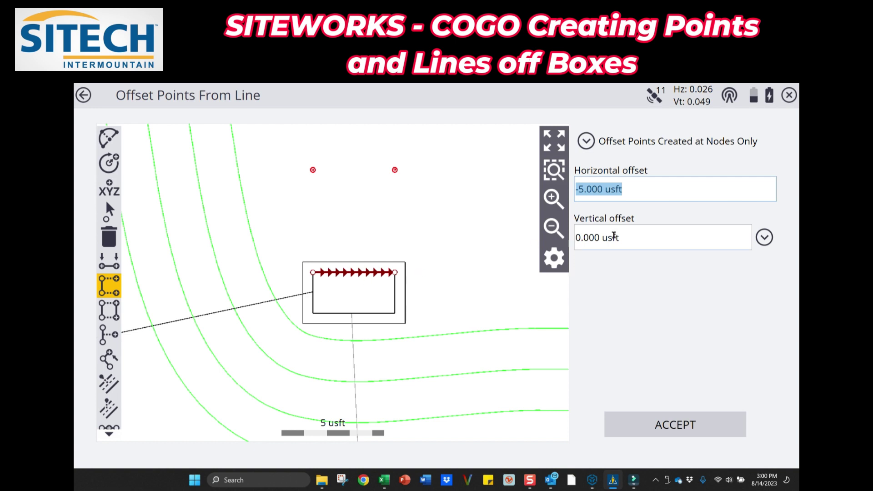
Step: Keep the vertical entry method as Vertical offset and create the offset points with the name "5 ft offset"
{"action": "left_click", "coordinate": [761, 241]}
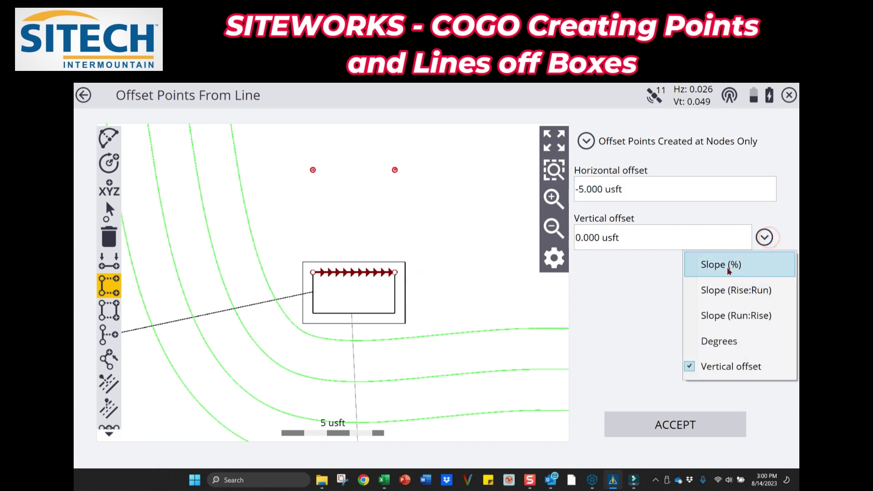
{"action": "left_click", "coordinate": [718, 370]}
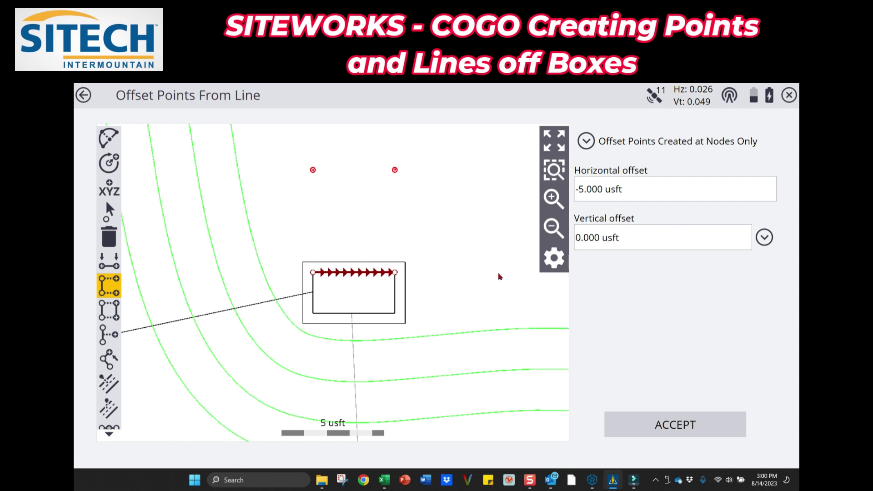
{"action": "left_click_drag", "start_coordinate": [446, 223], "coordinate": [433, 290]}
{"action": "left_click", "coordinate": [682, 426]}
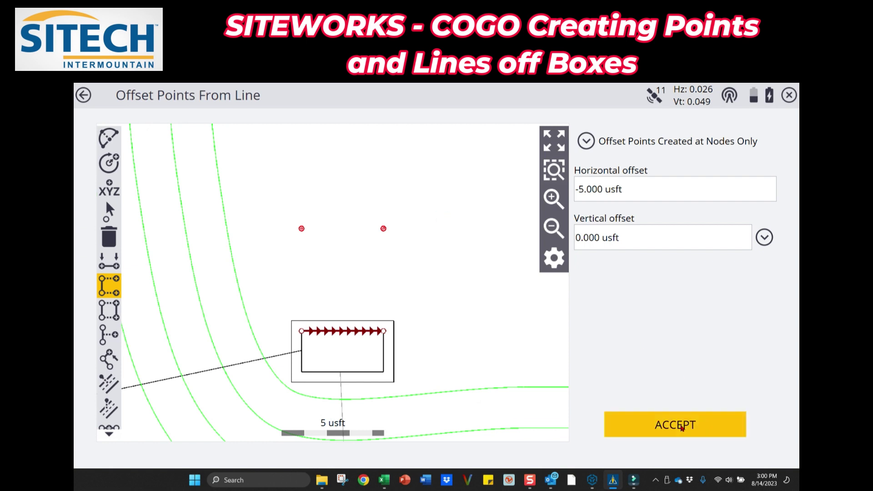
{"action": "left_click", "coordinate": [473, 172]}
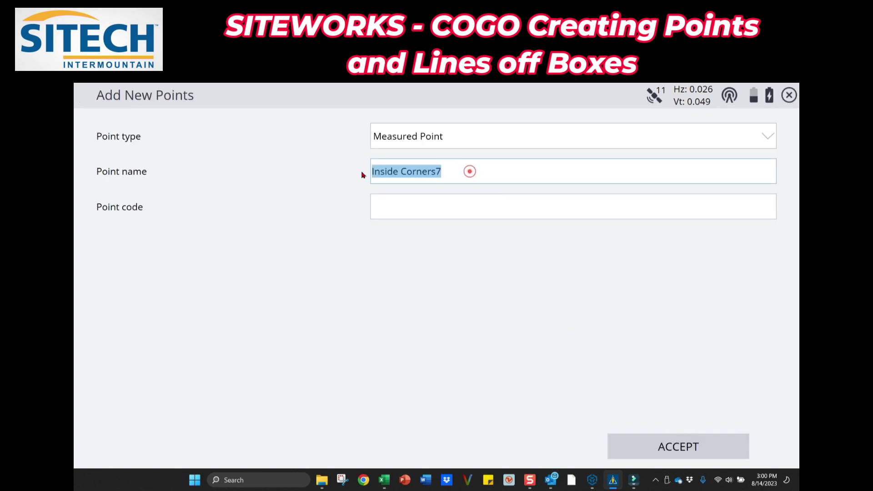
{"action": "type", "text": "5 ft offset"}
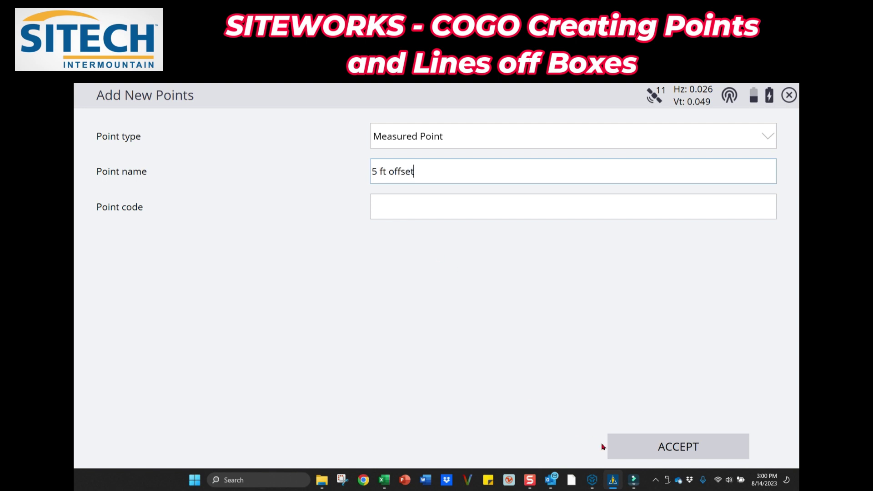
{"action": "left_click", "coordinate": [642, 447]}
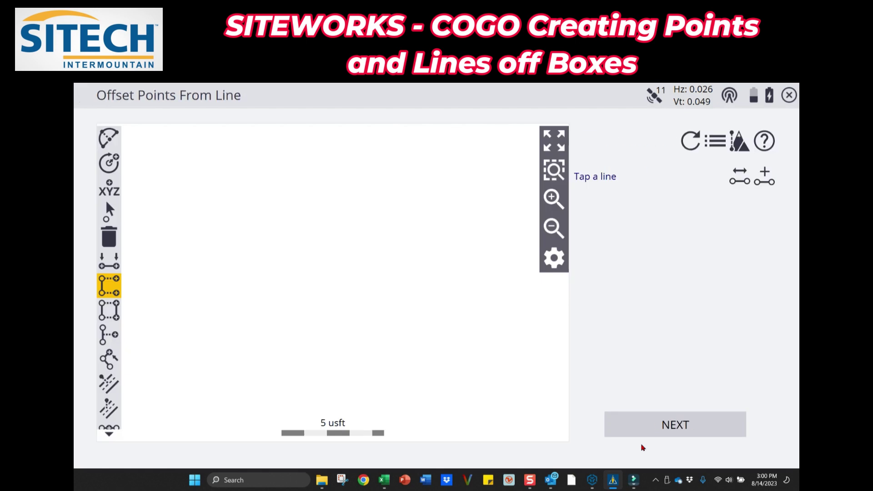
Step: Reuse the line along the inner box's upper edge and set its horizontal offset to -10 usft
{"action": "left_click", "coordinate": [486, 291]}
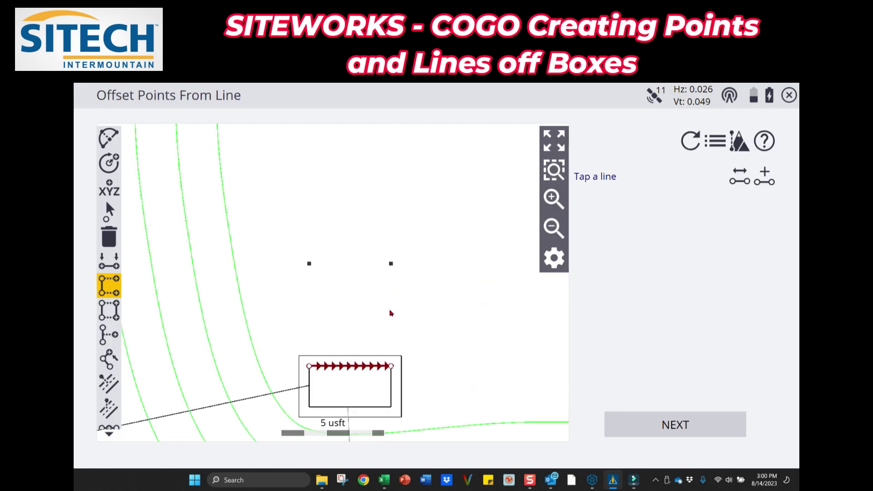
{"action": "left_click_drag", "start_coordinate": [390, 311], "coordinate": [412, 299]}
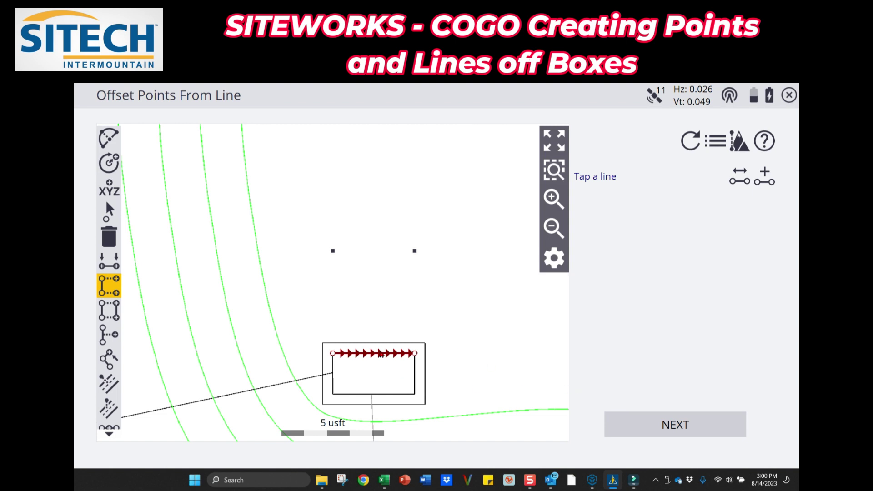
{"action": "left_click", "coordinate": [675, 424]}
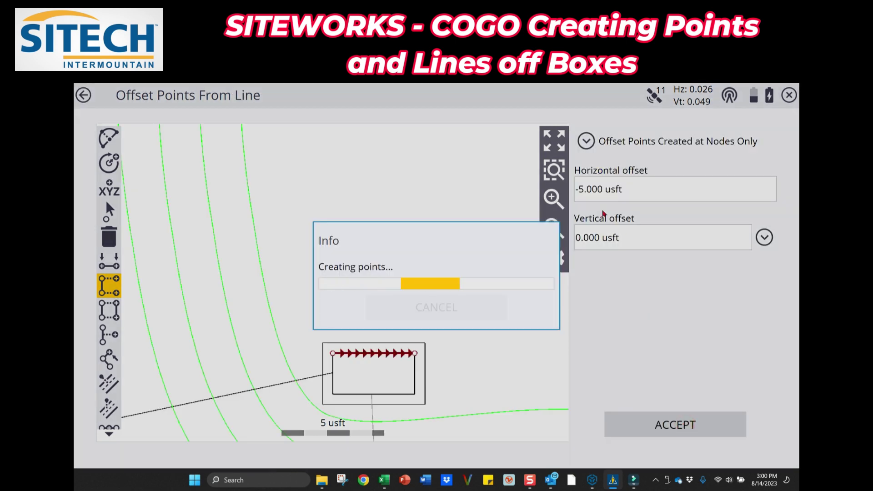
{"action": "left_click", "coordinate": [583, 195]}
{"action": "left_click", "coordinate": [582, 194]}
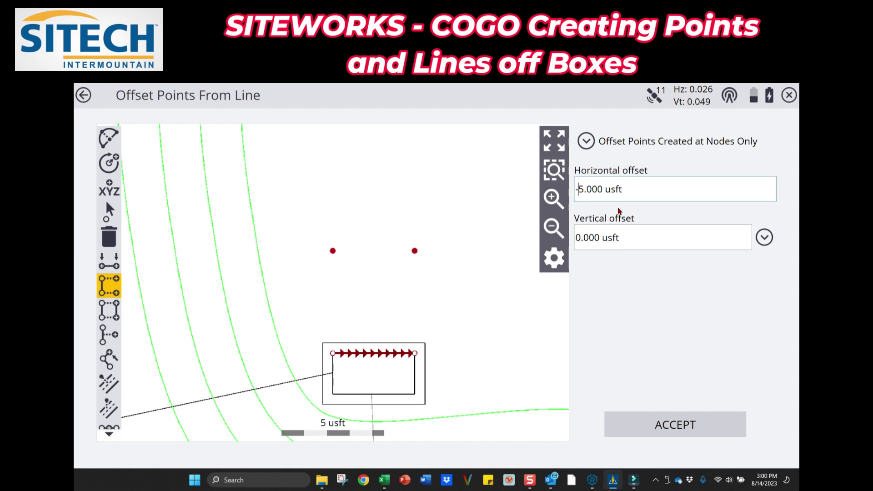
{"action": "key", "text": "BackSpace"}
{"action": "key", "text": "BackSpace"}
{"action": "type", "text": "-10"}
{"action": "left_click", "coordinate": [666, 425]}
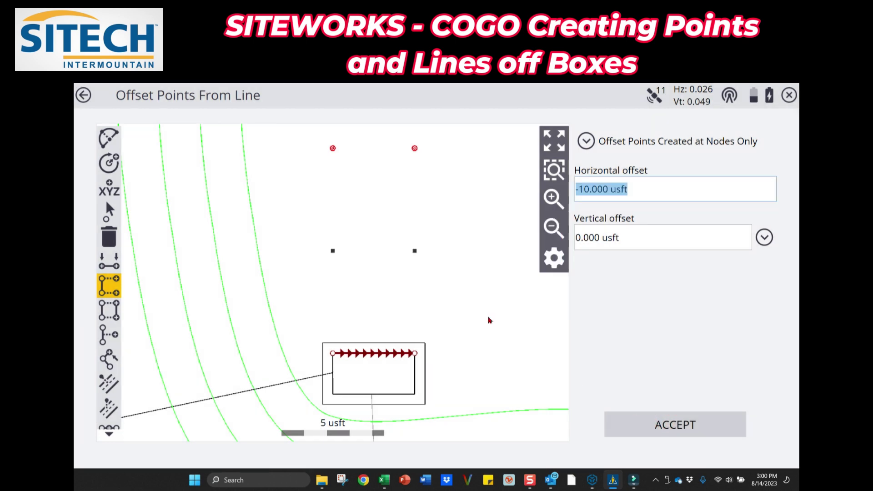
Step: Create the two -10 usft offset points, replacing the 5 in the point name with 10, and close the COGO tools
{"action": "left_click", "coordinate": [439, 250]}
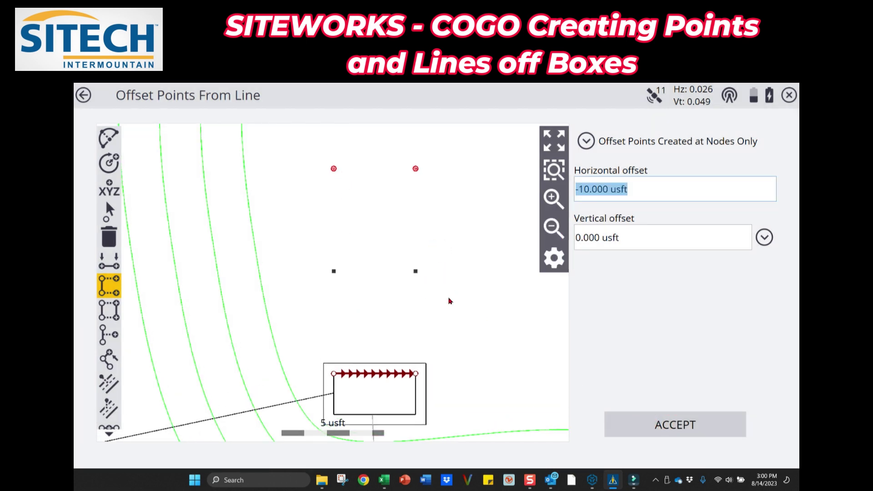
{"action": "left_click", "coordinate": [670, 426]}
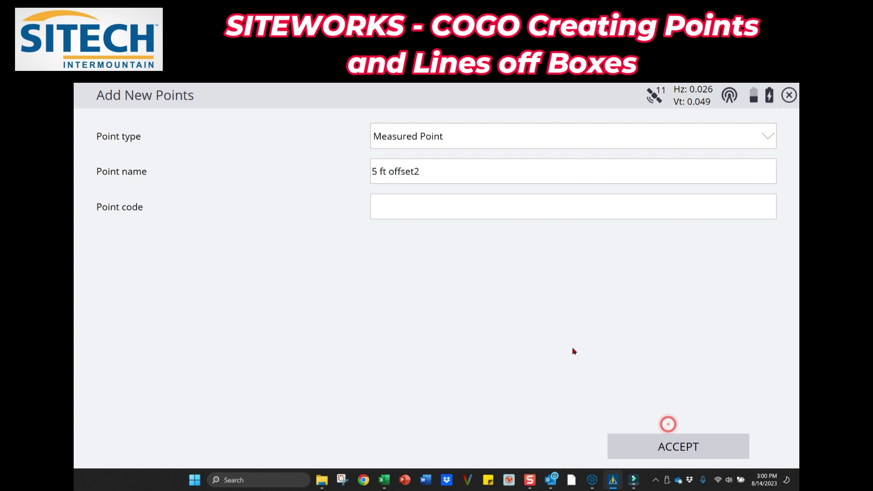
{"action": "left_click", "coordinate": [384, 172]}
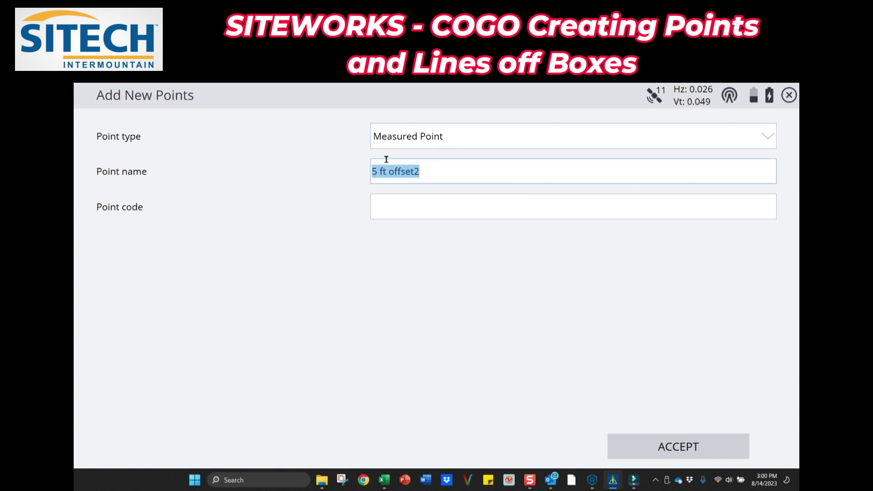
{"action": "left_click", "coordinate": [380, 171]}
{"action": "key", "text": "BackSpace"}
{"action": "key", "text": "BackSpace"}
{"action": "type", "text": "10"}
{"action": "left_click", "coordinate": [679, 445]}
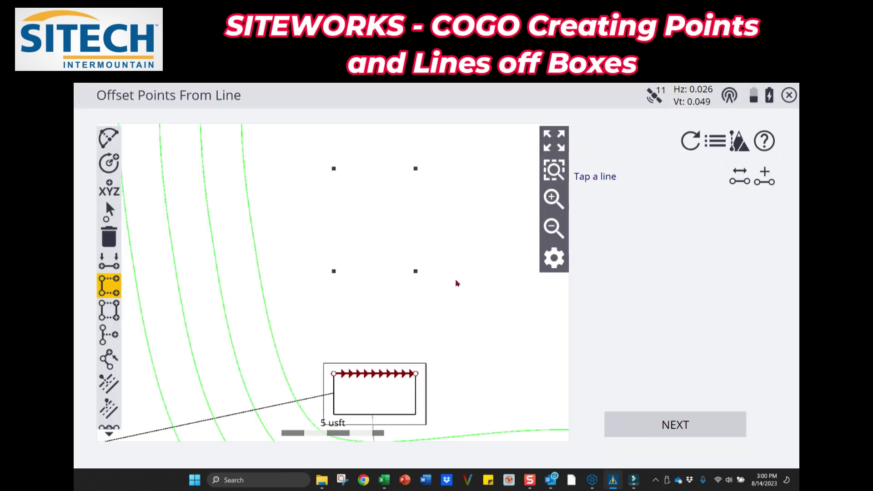
{"action": "left_click_drag", "start_coordinate": [455, 279], "coordinate": [474, 275]}
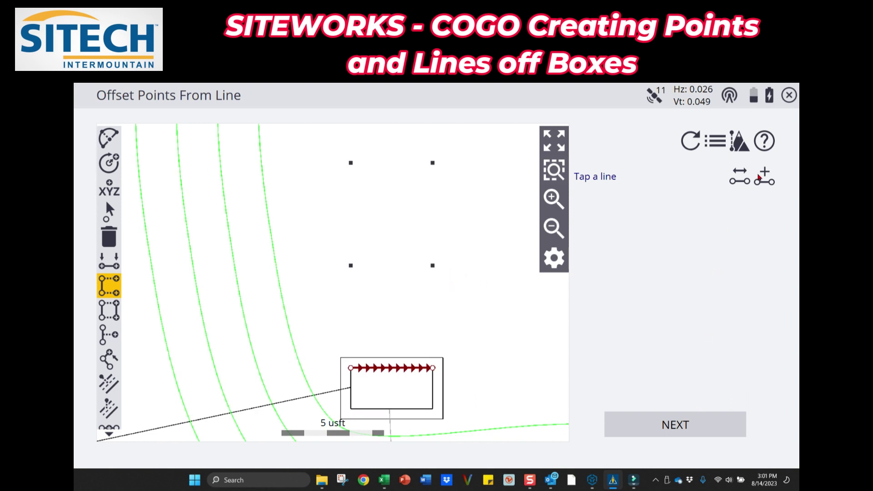
{"action": "left_click", "coordinate": [788, 96]}
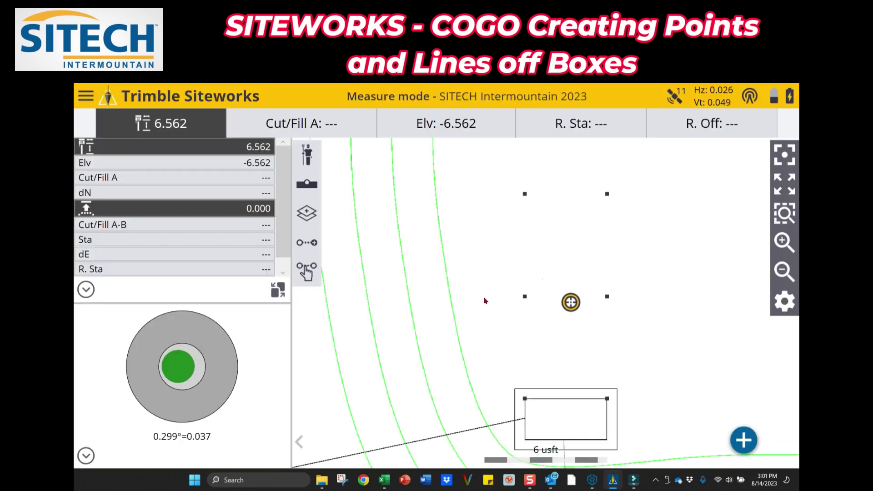
Step: Stake the "5 ft offset" point above the box's upper-left corner and bring the current position onto it
{"action": "left_click", "coordinate": [509, 306]}
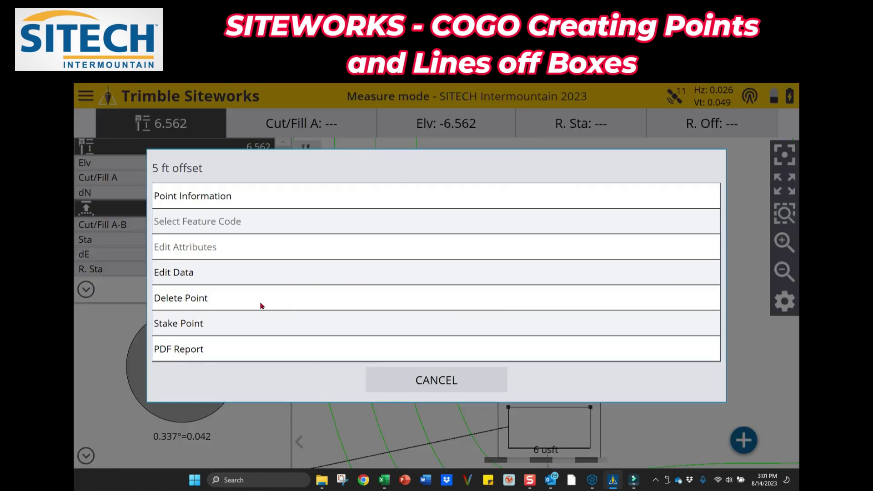
{"action": "left_click", "coordinate": [246, 323]}
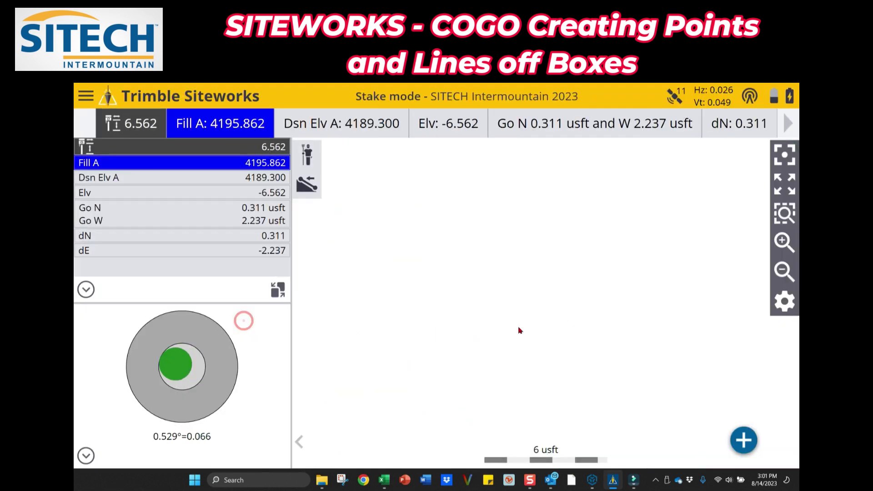
{"action": "left_click", "coordinate": [776, 248]}
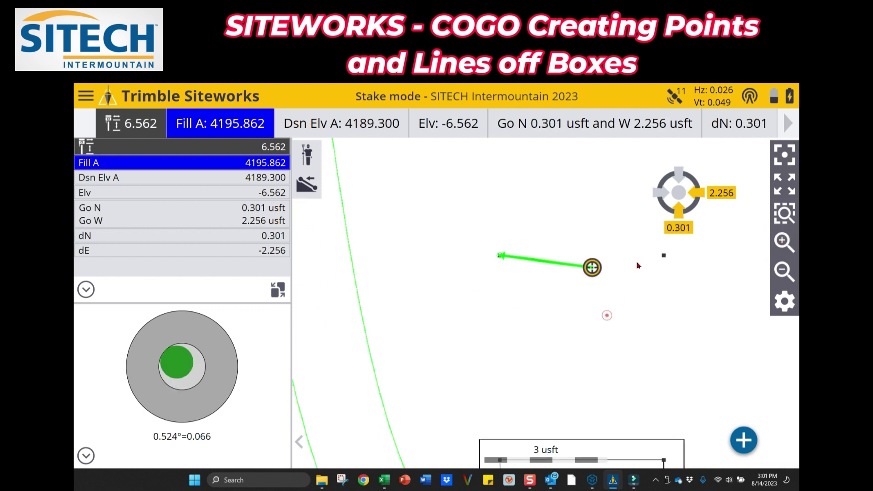
{"action": "left_click", "coordinate": [500, 257]}
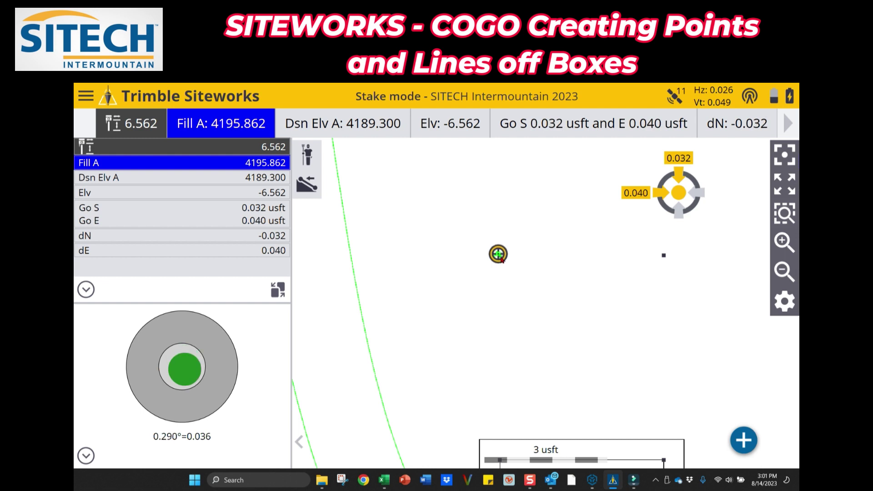
{"action": "left_click", "coordinate": [784, 241]}
{"action": "left_click", "coordinate": [578, 252]}
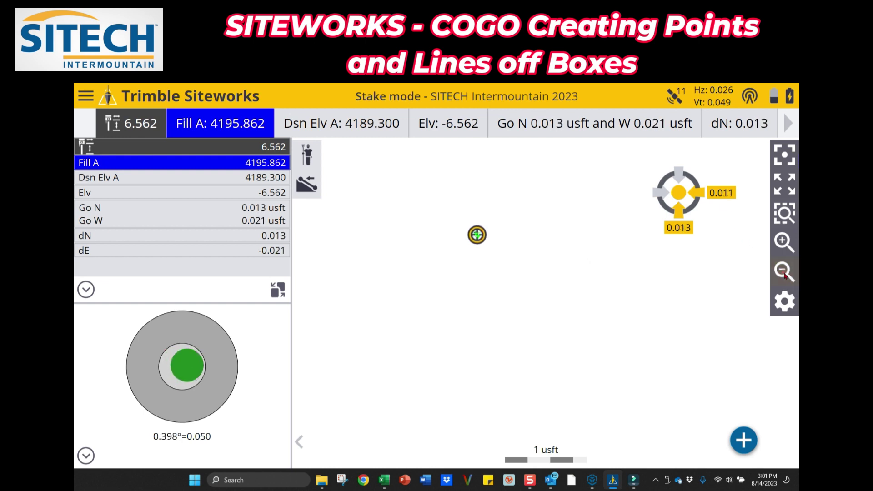
{"action": "scroll", "coordinate": [555, 253], "scroll_direction": "down", "scroll_amount": 2}
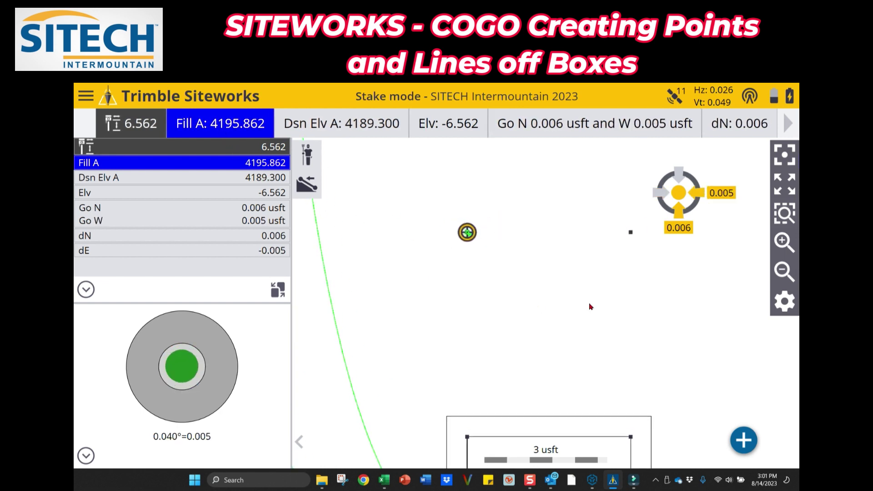
{"action": "left_click", "coordinate": [785, 271]}
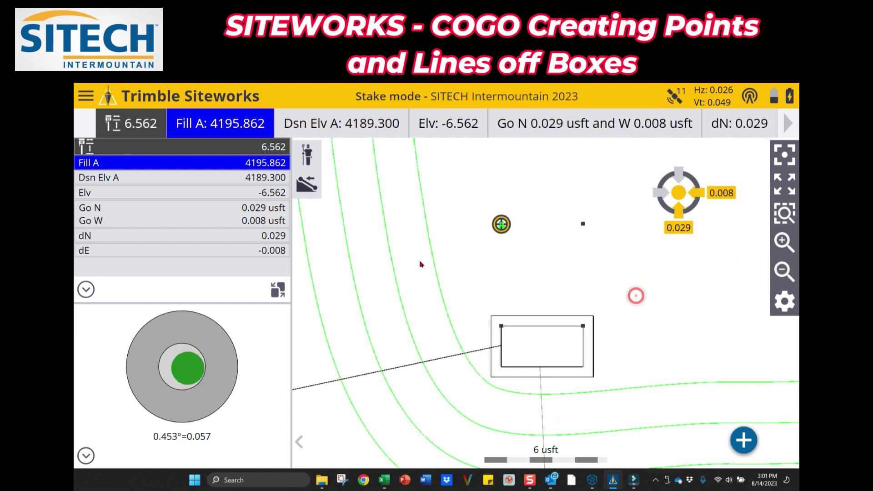
Step: Return to the COGO tools and start Create Offset Line
{"action": "left_click", "coordinate": [85, 96]}
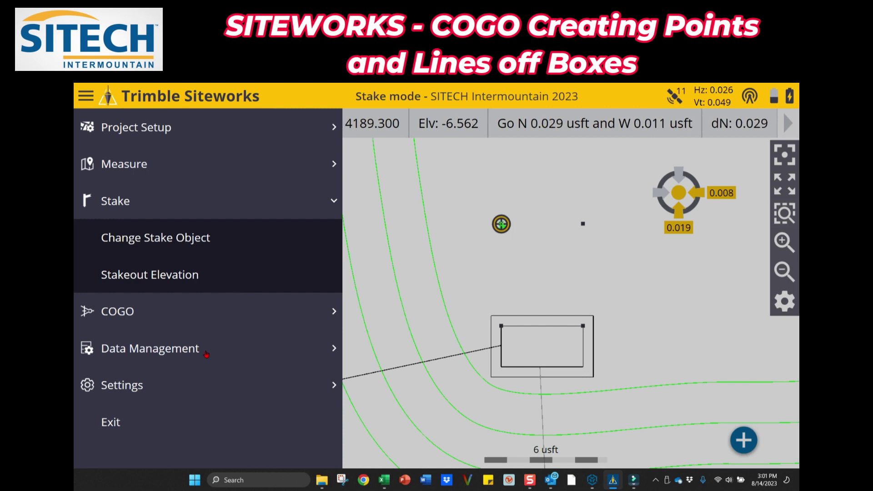
{"action": "left_click", "coordinate": [173, 312]}
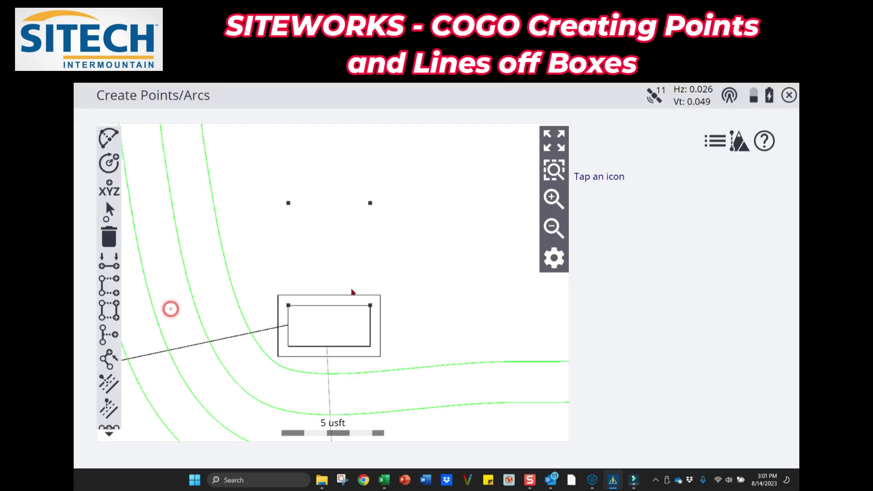
{"action": "left_click_drag", "start_coordinate": [299, 316], "coordinate": [357, 275]}
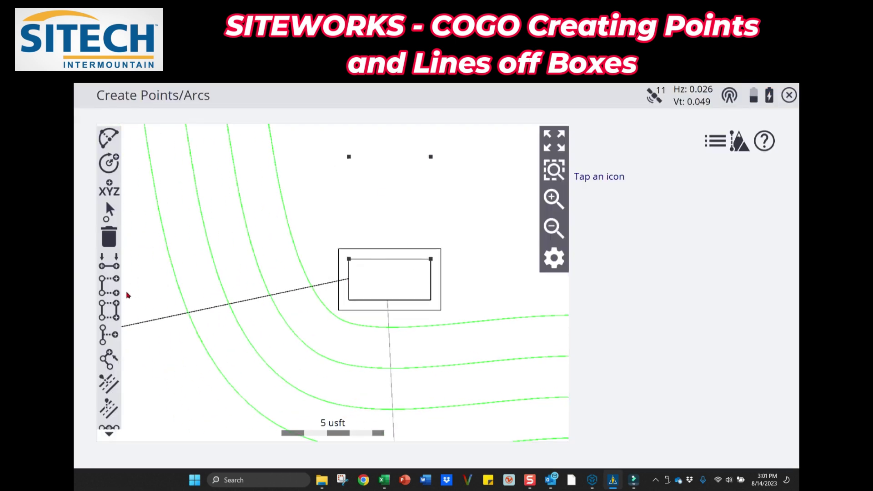
{"action": "left_click", "coordinate": [106, 309]}
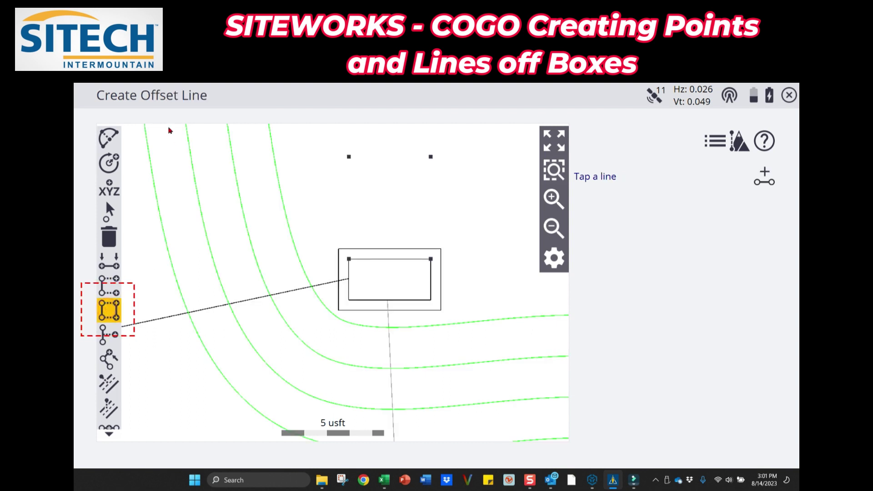
Step: Find the small square drainage box and select its inner outline as the line to offset
{"action": "left_click_drag", "start_coordinate": [382, 268], "coordinate": [300, 331]}
{"action": "left_click", "coordinate": [553, 228]}
{"action": "left_click_drag", "start_coordinate": [365, 186], "coordinate": [423, 262]}
{"action": "left_click_drag", "start_coordinate": [423, 436], "coordinate": [409, 236]}
{"action": "left_click_drag", "start_coordinate": [497, 297], "coordinate": [444, 252]}
{"action": "left_click_drag", "start_coordinate": [423, 346], "coordinate": [432, 331]}
{"action": "left_click", "coordinate": [567, 206]}
{"action": "left_click_drag", "start_coordinate": [427, 393], "coordinate": [330, 314]}
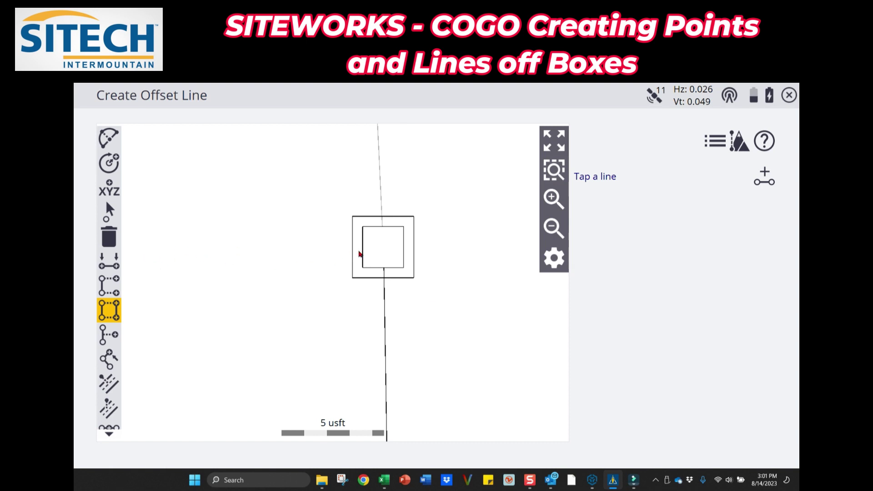
{"action": "mouse_move", "coordinate": [390, 251]}
{"action": "left_mouse_down"}
{"action": "mouse_move", "coordinate": [372, 325]}
{"action": "mouse_move", "coordinate": [400, 259]}
{"action": "left_mouse_up"}
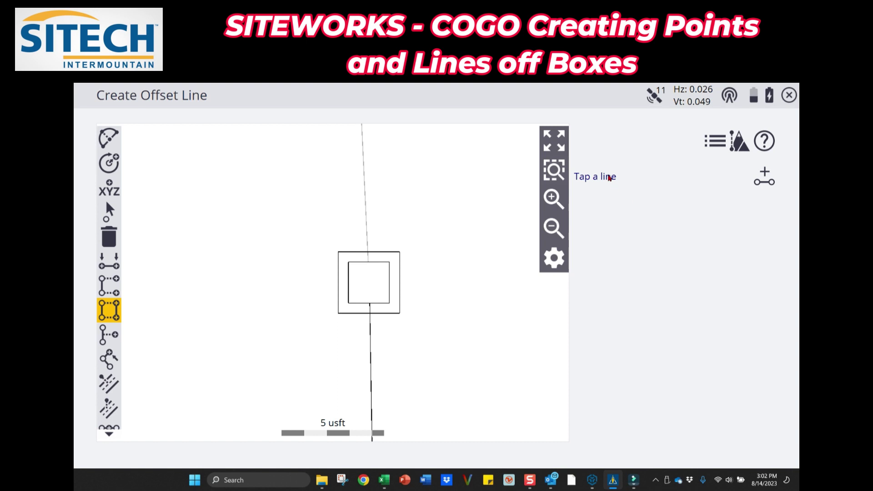
{"action": "left_click", "coordinate": [390, 282]}
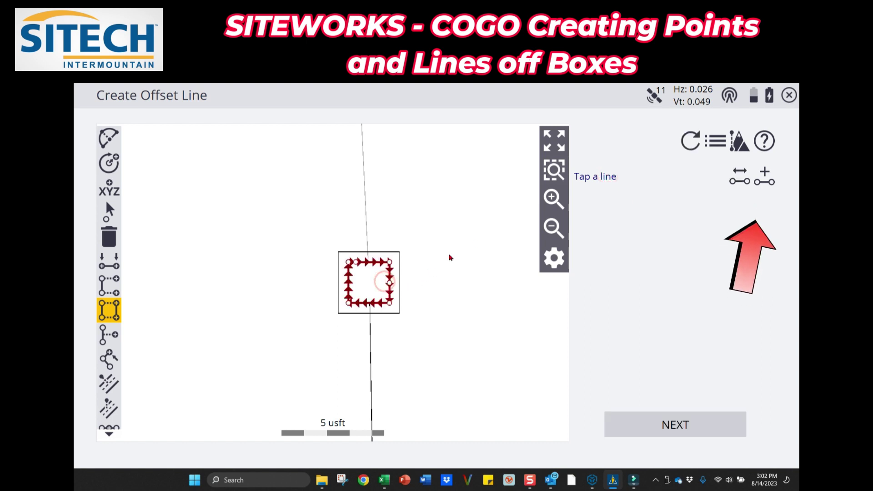
Step: Define a new line down the left edge of the square box's inner outline and proceed to its offset settings
{"action": "left_click", "coordinate": [764, 177]}
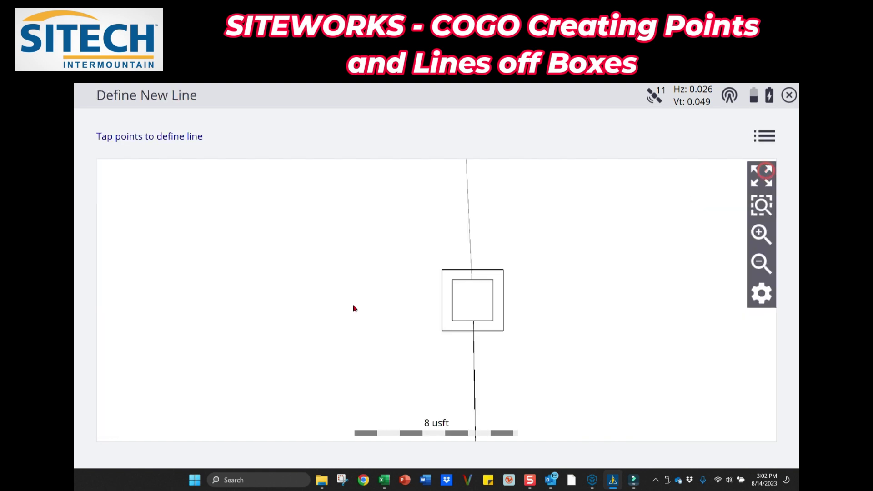
{"action": "left_click", "coordinate": [453, 281]}
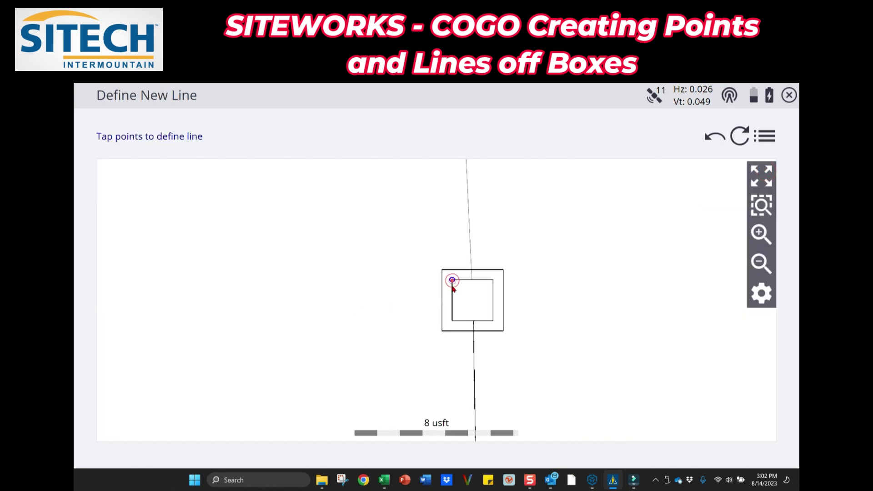
{"action": "left_click", "coordinate": [453, 322]}
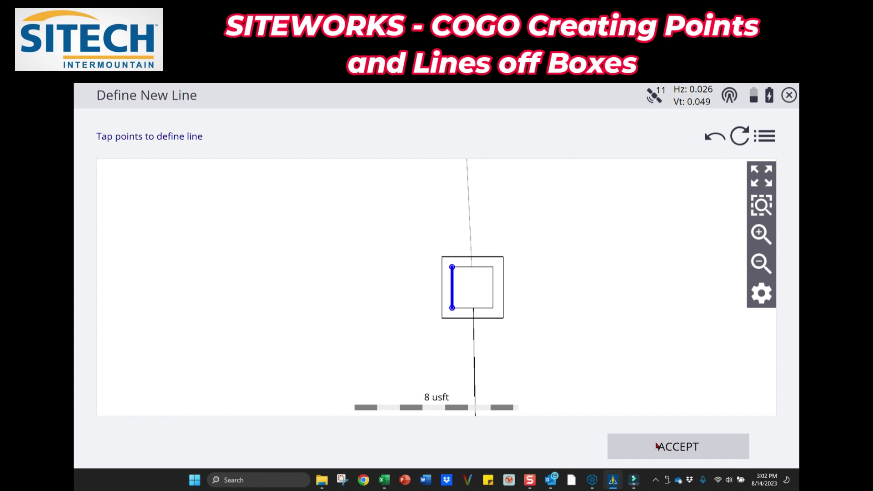
{"action": "left_click", "coordinate": [657, 446]}
{"action": "left_click", "coordinate": [652, 424]}
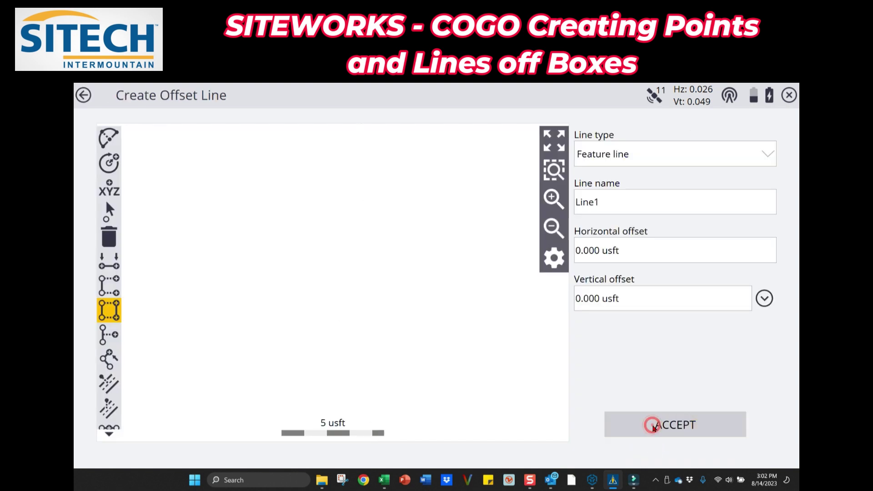
Step: Create a Feature line named "5ft" from the box edge with a horizontal offset of 5 usft
{"action": "left_click", "coordinate": [622, 152]}
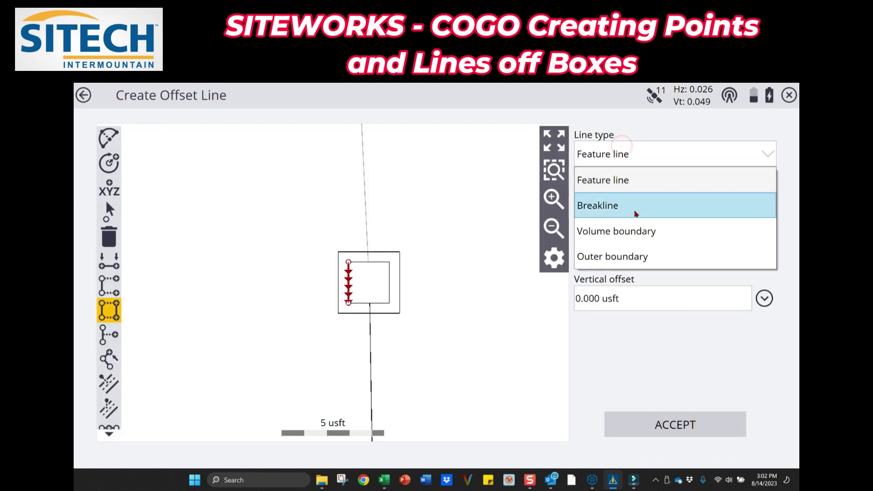
{"action": "left_click", "coordinate": [638, 180]}
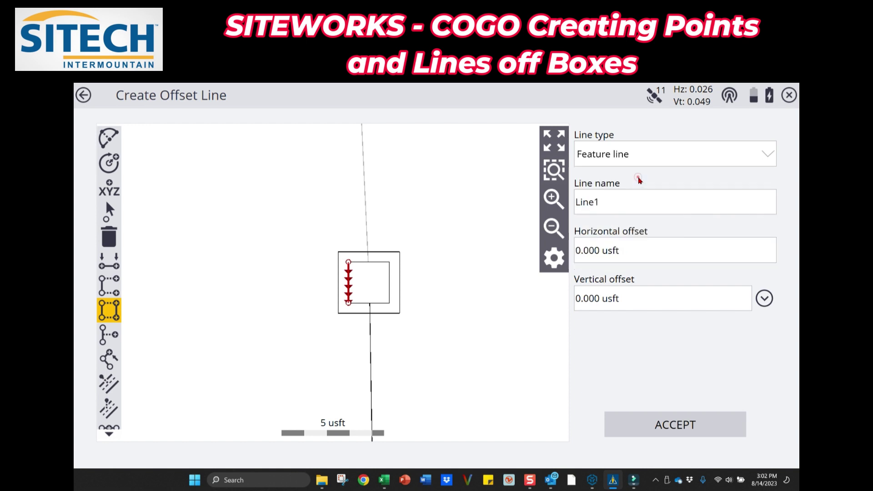
{"action": "left_click", "coordinate": [632, 204]}
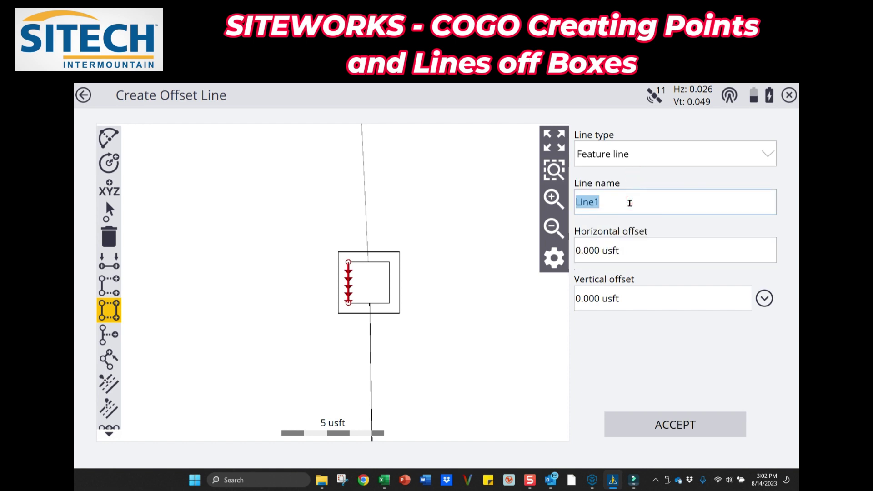
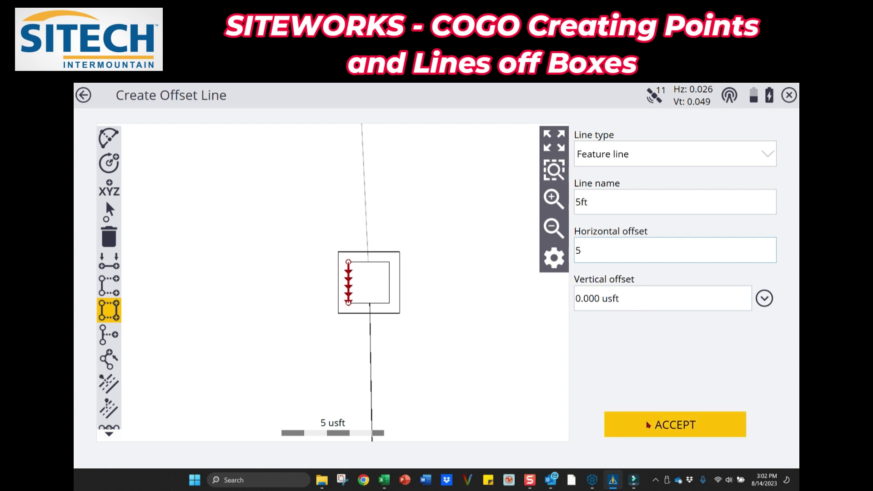
{"action": "left_click_drag", "start_coordinate": [432, 317], "coordinate": [498, 332]}
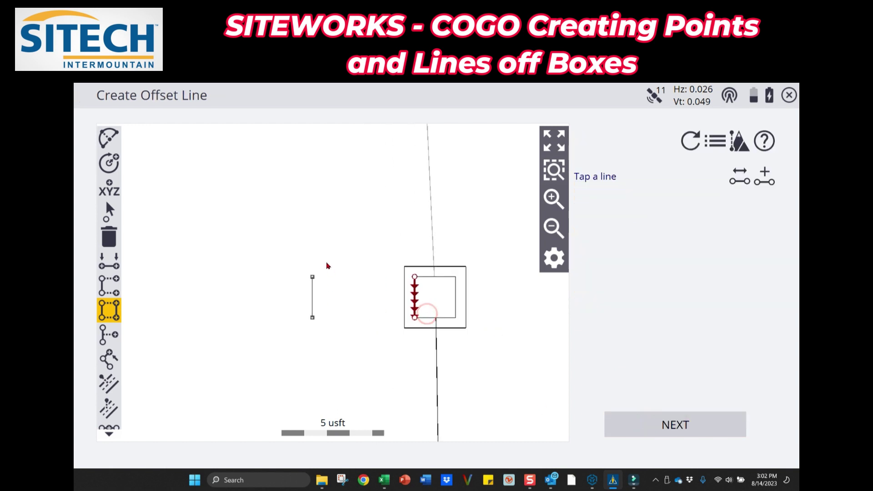
Step: Create a second offset line named "10ft" from the same edge with a horizontal offset of 10 usft, and close the COGO tools
{"action": "left_click", "coordinate": [665, 425]}
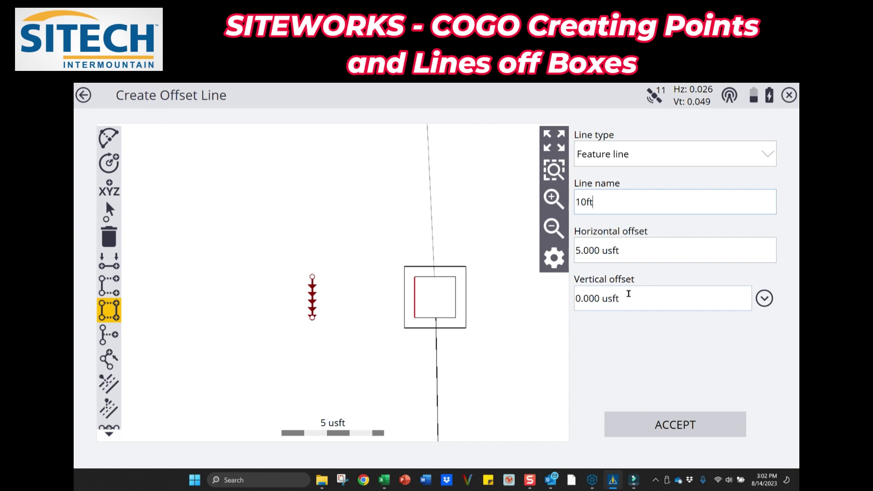
{"action": "left_click", "coordinate": [626, 256]}
{"action": "type", "text": "10"}
{"action": "left_click", "coordinate": [664, 426]}
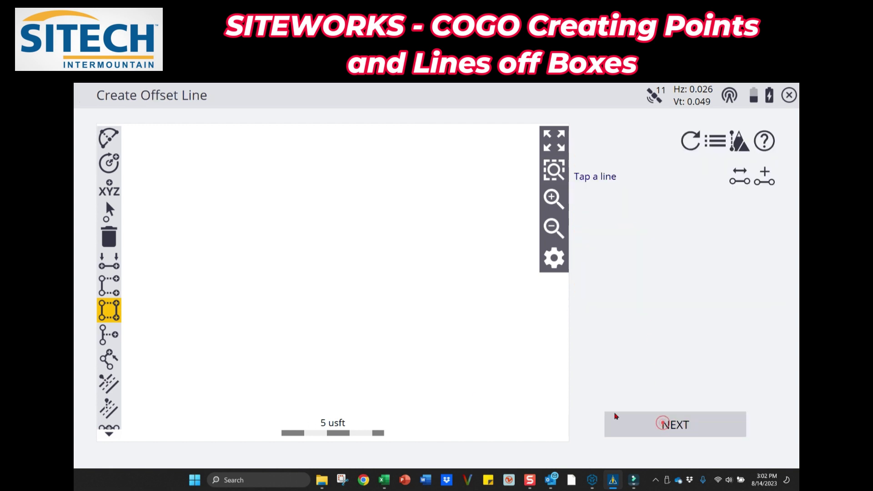
{"action": "left_click", "coordinate": [329, 352]}
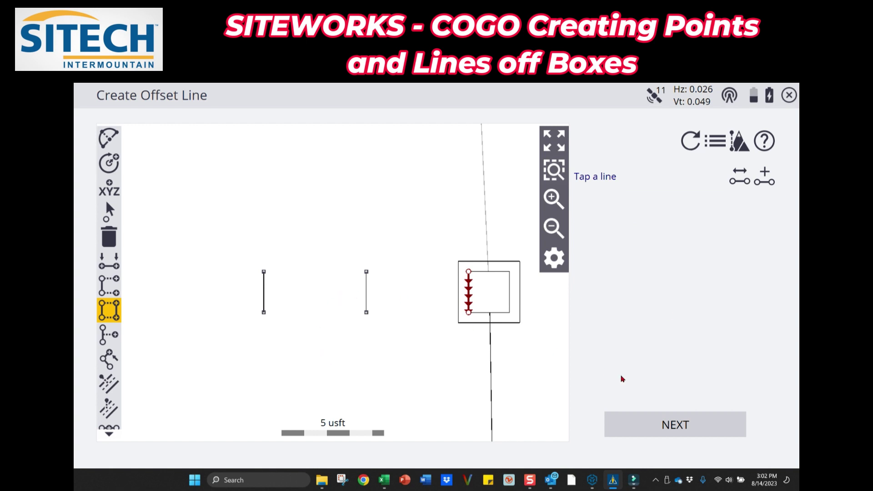
{"action": "left_click", "coordinate": [789, 95]}
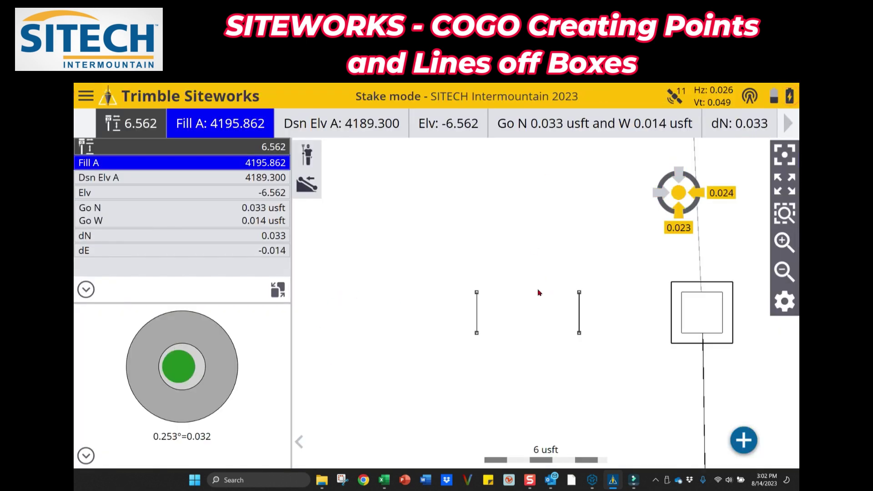
Step: Open the options for an end point of the new offset lines, and dismiss them
{"action": "left_click", "coordinate": [539, 290]}
{"action": "left_click", "coordinate": [521, 288]}
{"action": "left_click", "coordinate": [338, 267]}
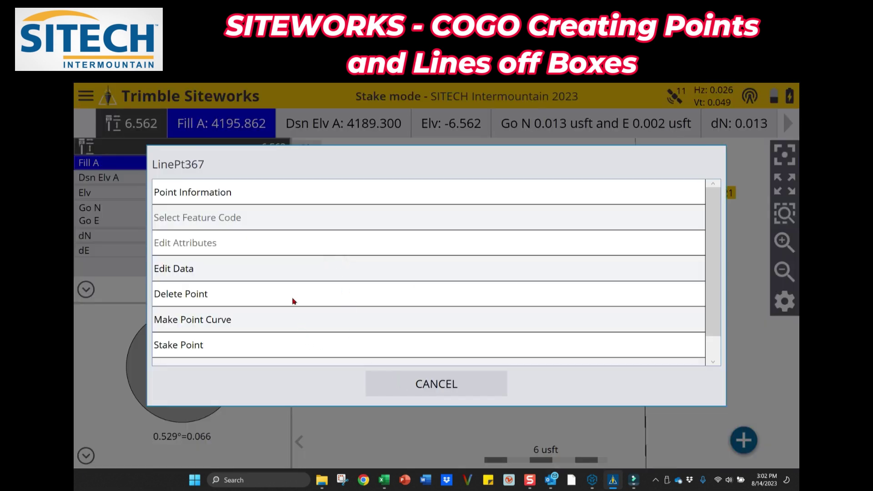
{"action": "left_click", "coordinate": [745, 327]}
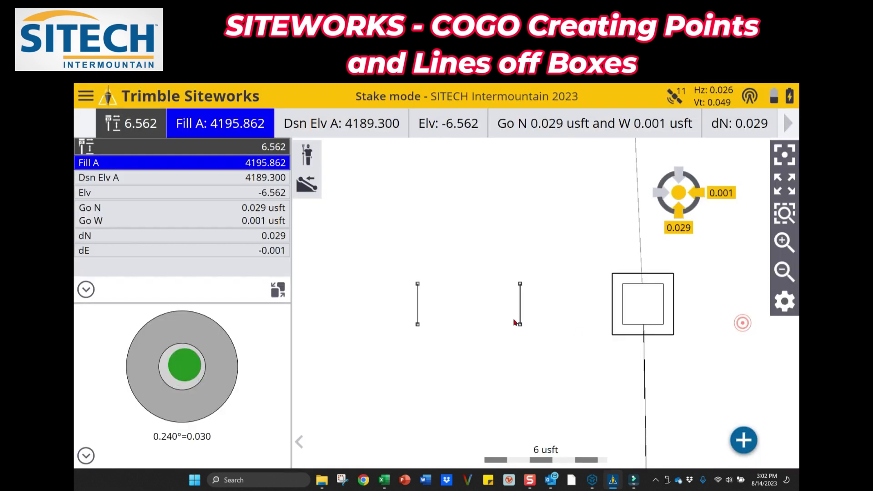
Step: Start staking the 5ft offset line beside the square box
{"action": "left_click", "coordinate": [523, 302]}
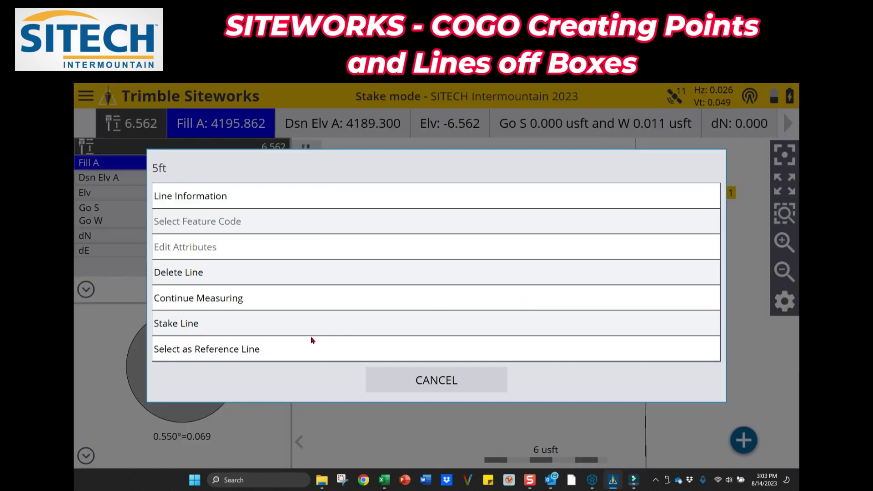
{"action": "left_click", "coordinate": [202, 323]}
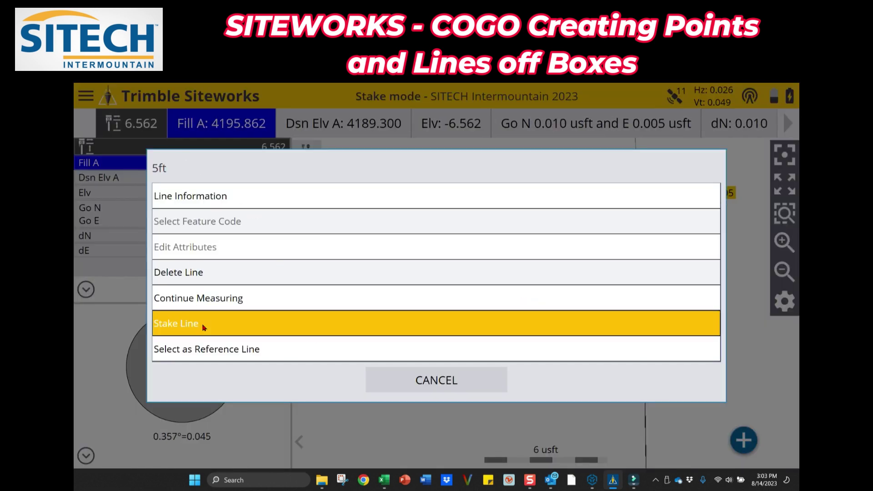
{"action": "left_click", "coordinate": [521, 283]}
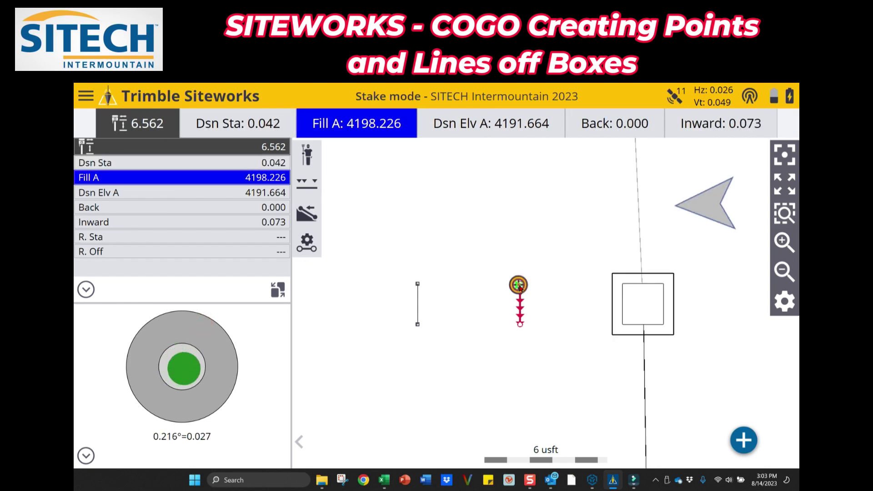
{"action": "left_click", "coordinate": [783, 245]}
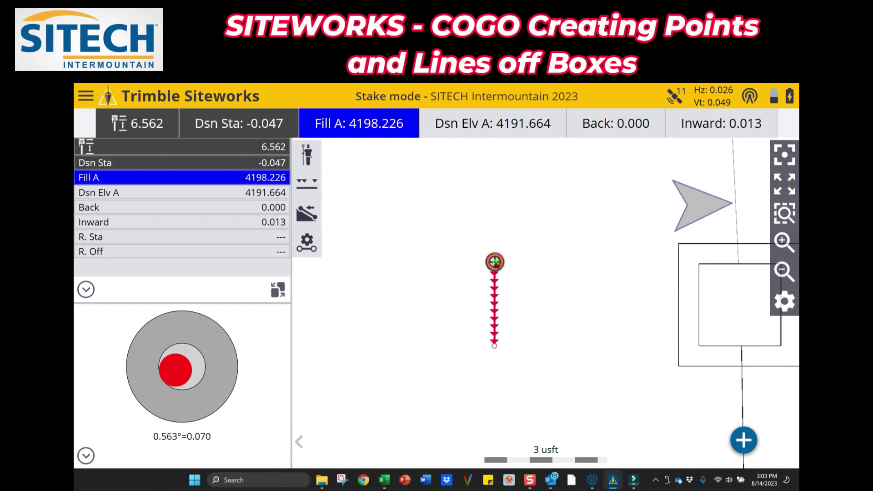
{"action": "left_click", "coordinate": [783, 242]}
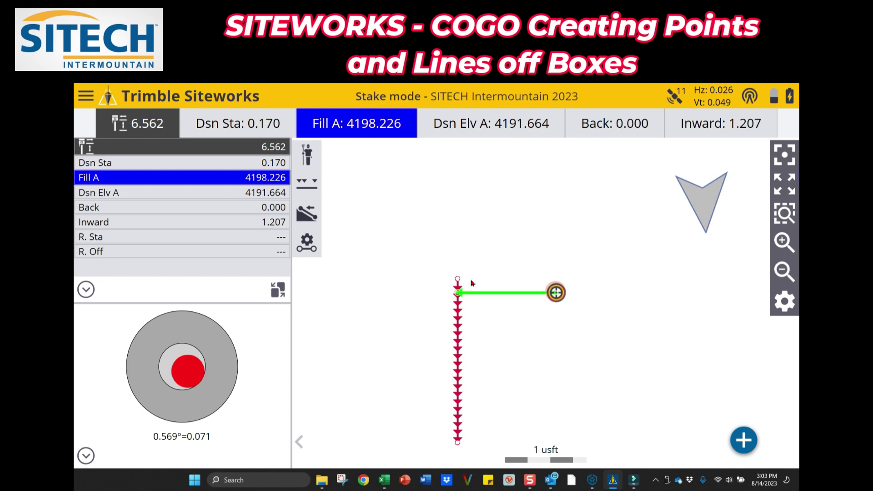
Step: Switch the stakeout to the point at the north end of the 5ft line
{"action": "left_click", "coordinate": [458, 282]}
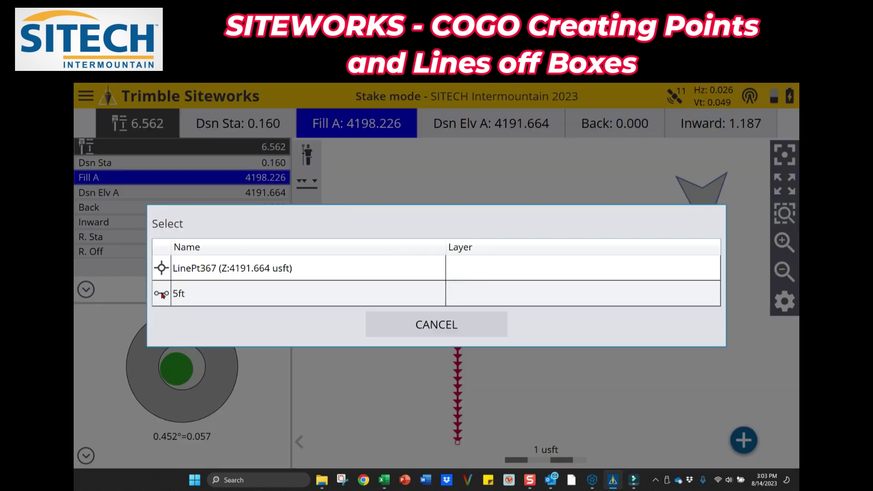
{"action": "left_click", "coordinate": [181, 270]}
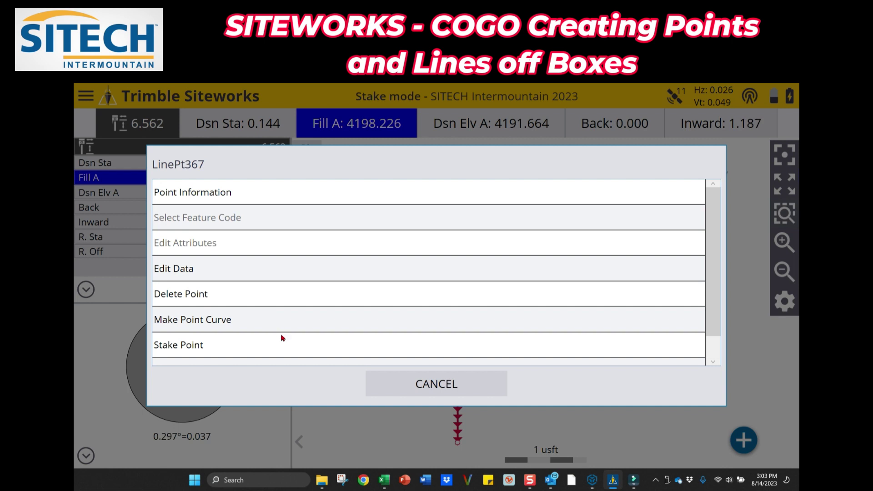
{"action": "left_click_drag", "start_coordinate": [281, 335], "coordinate": [319, 311]}
{"action": "left_click", "coordinate": [305, 324]}
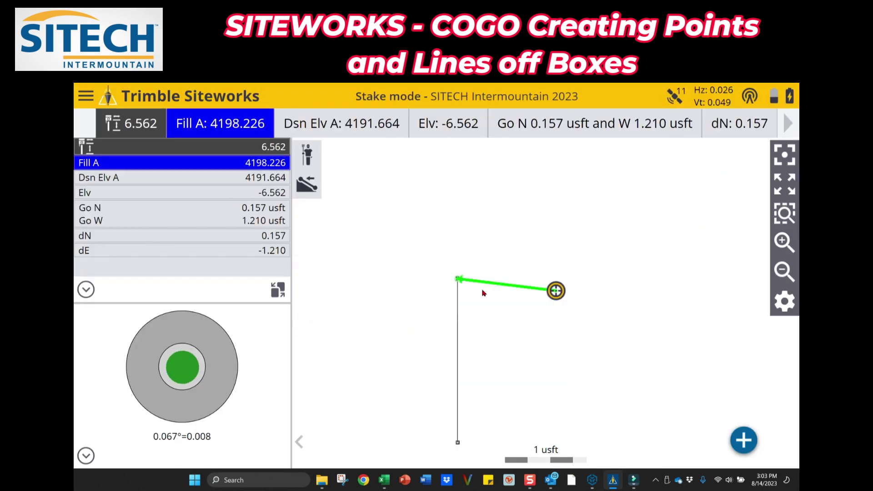
Step: Display all layers on the map, and accept the map options
{"action": "left_click", "coordinate": [785, 272]}
{"action": "left_click", "coordinate": [790, 274]}
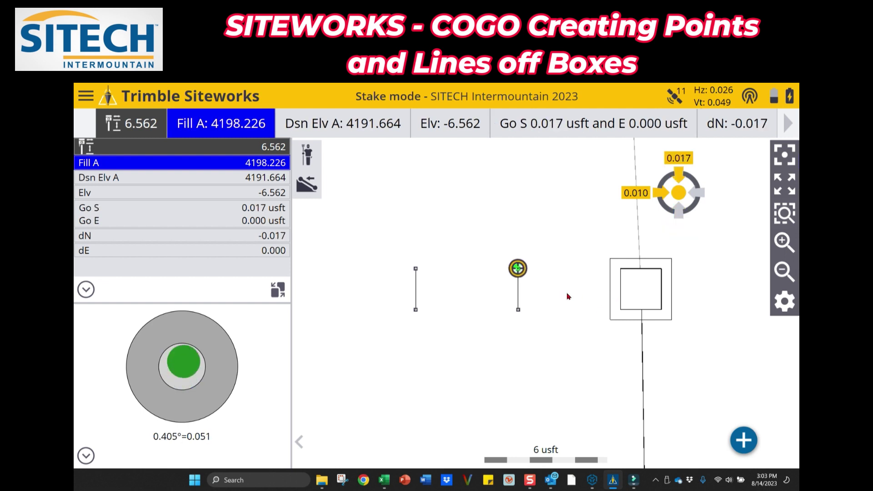
{"action": "left_click", "coordinate": [785, 272]}
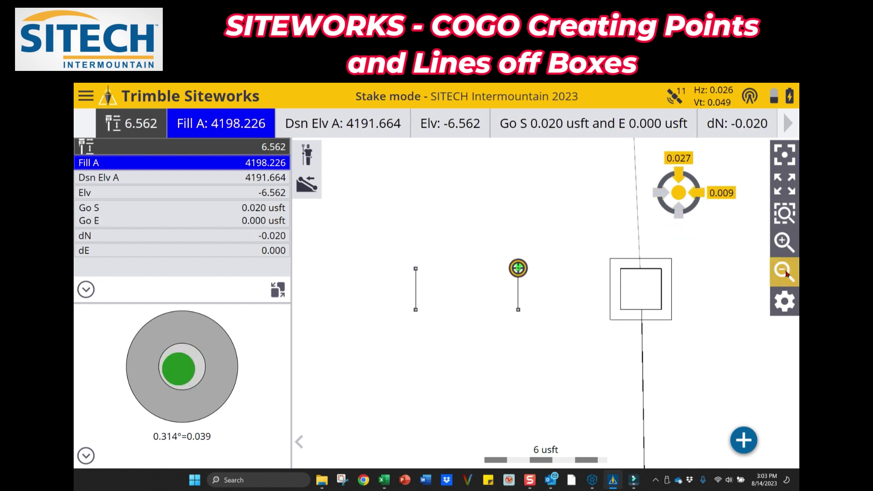
{"action": "scroll", "coordinate": [653, 281], "scroll_direction": "up", "scroll_amount": 2}
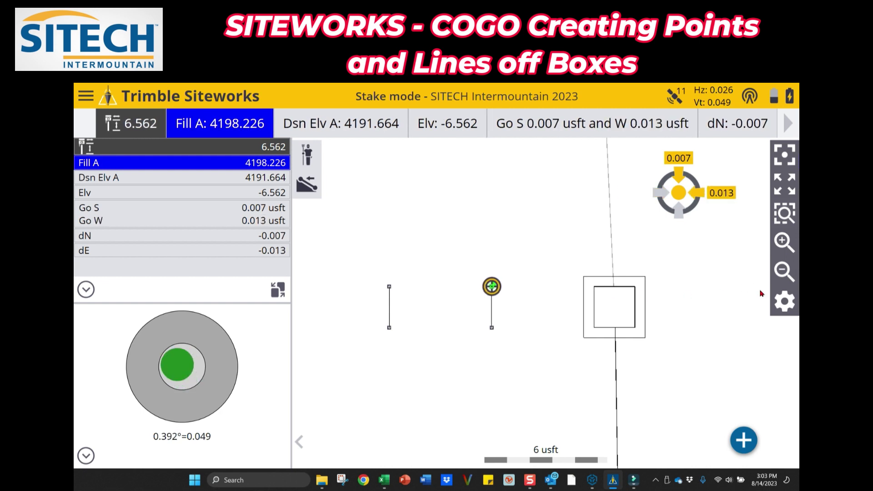
{"action": "left_click", "coordinate": [777, 305]}
{"action": "left_click", "coordinate": [334, 121]}
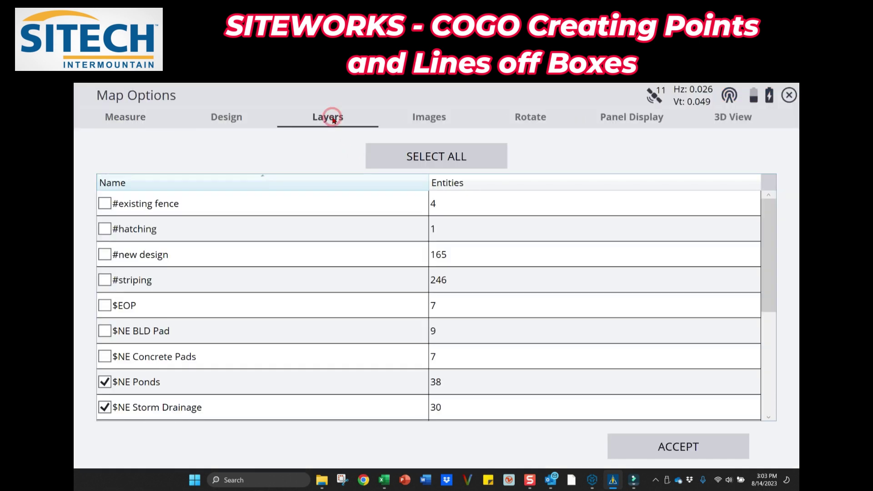
{"action": "left_click", "coordinate": [434, 159]}
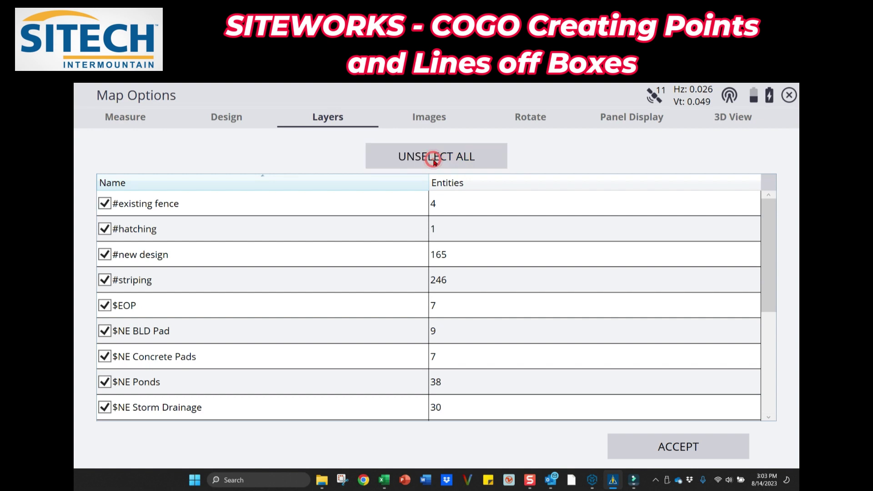
{"action": "left_click", "coordinate": [672, 449]}
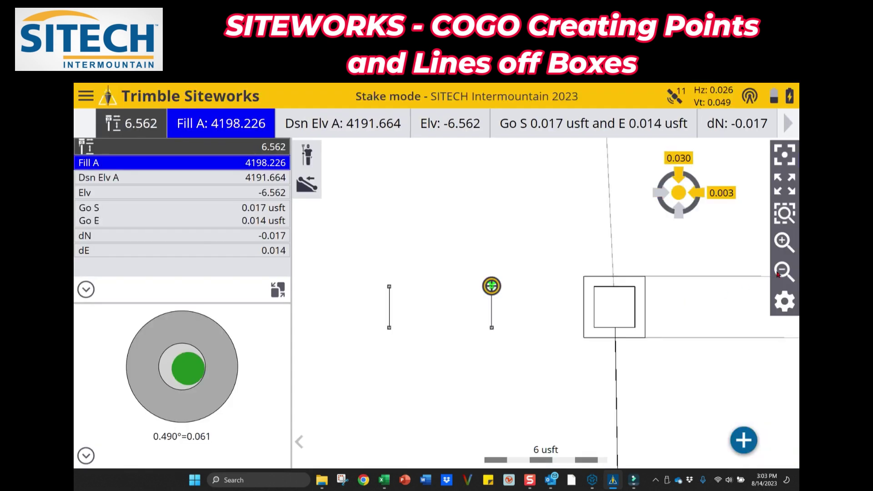
Step: Hide the SCS_Measure_Line layer on the map
{"action": "left_click", "coordinate": [784, 272]}
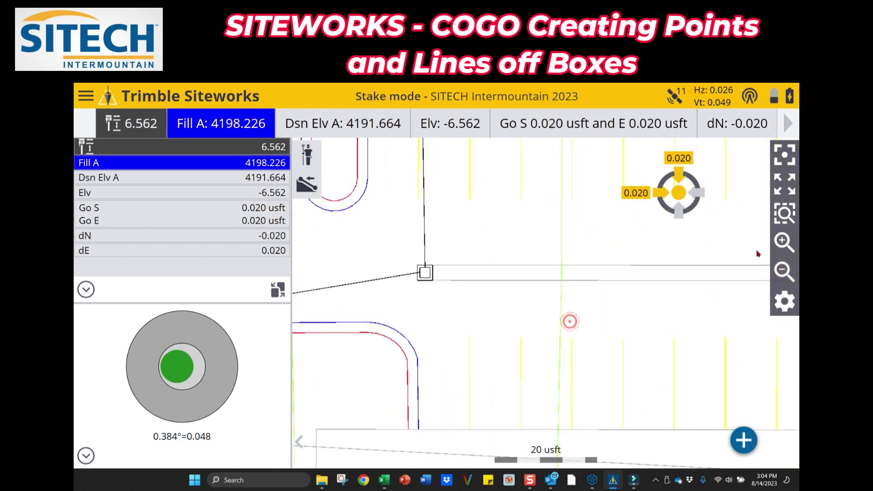
{"action": "left_click", "coordinate": [792, 278]}
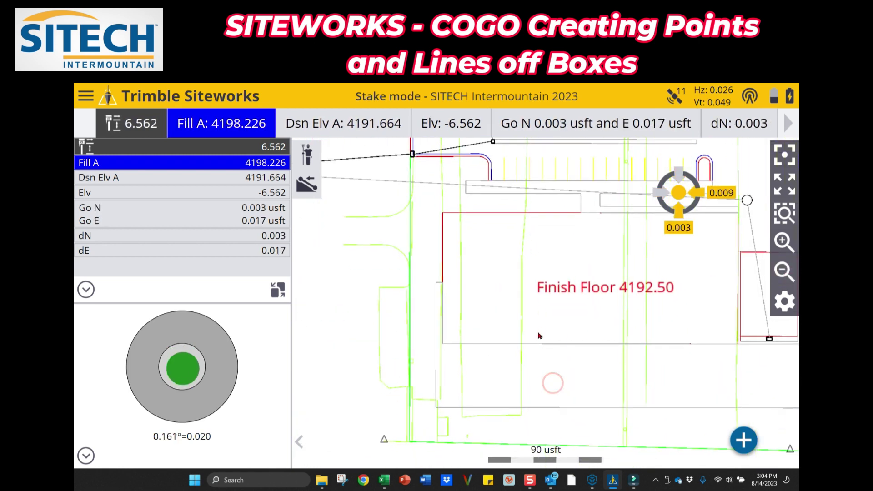
{"action": "left_click", "coordinate": [786, 302]}
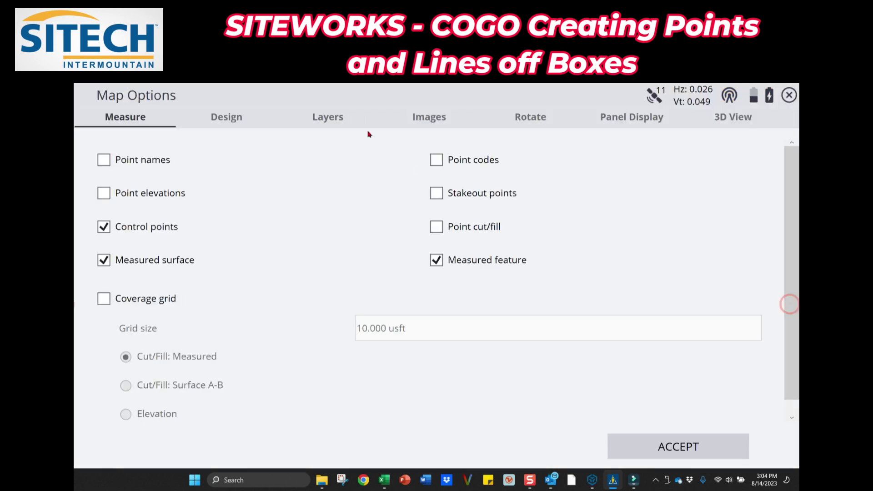
{"action": "left_click", "coordinate": [334, 116]}
{"action": "scroll", "coordinate": [107, 419], "scroll_direction": "down", "scroll_amount": 5}
{"action": "left_click", "coordinate": [104, 407]}
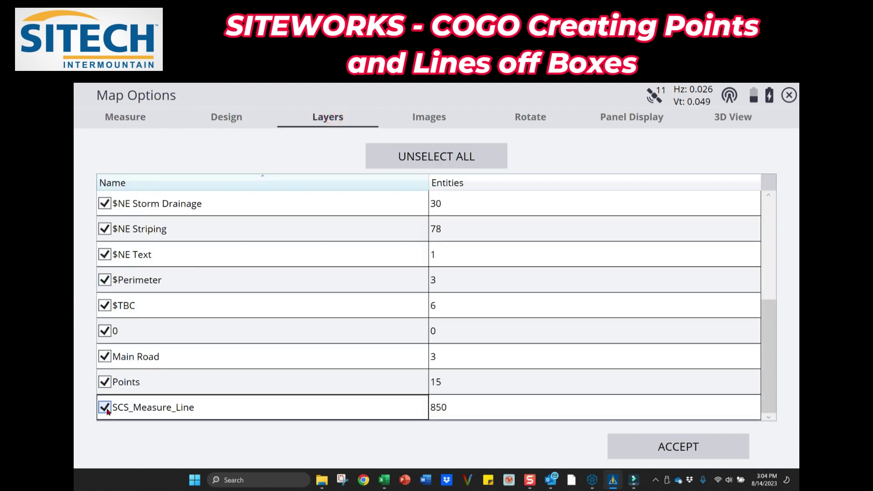
{"action": "left_click", "coordinate": [645, 442]}
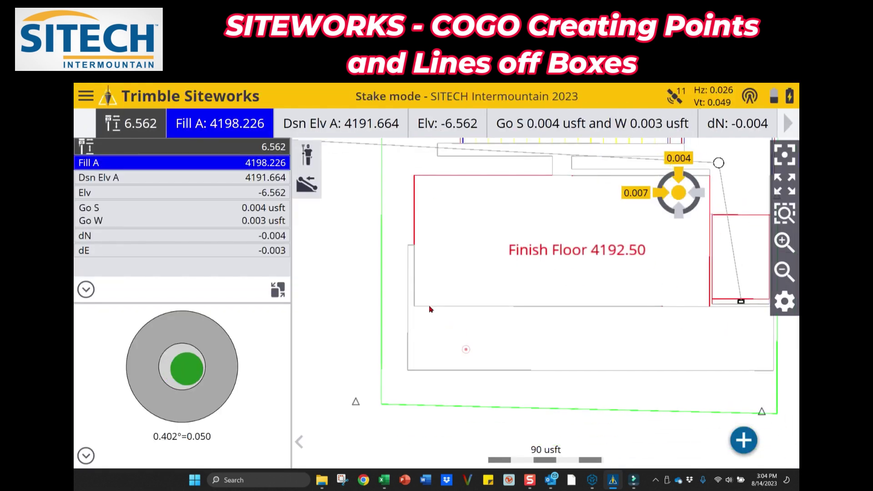
Step: Start a COGO offset line and select the building outline around the Finish Floor label as its base line
{"action": "left_click", "coordinate": [85, 96]}
{"action": "left_click", "coordinate": [129, 311]}
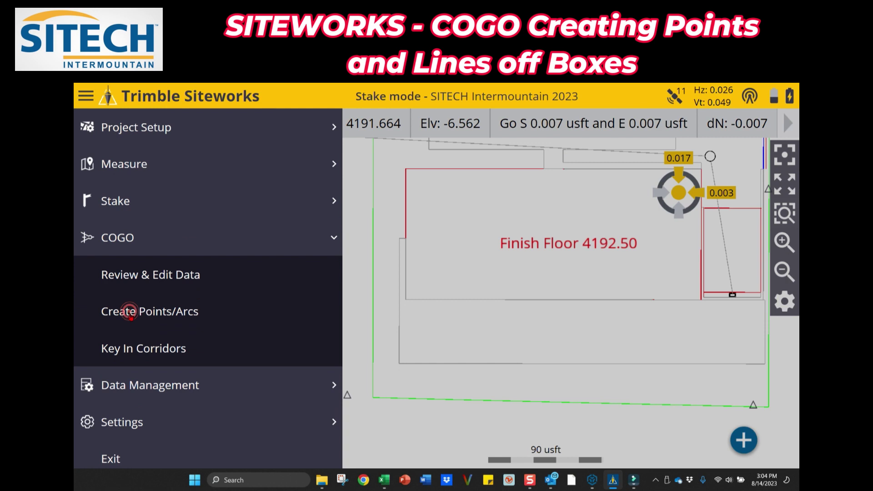
{"action": "left_click", "coordinate": [129, 311]}
{"action": "left_click", "coordinate": [385, 280]}
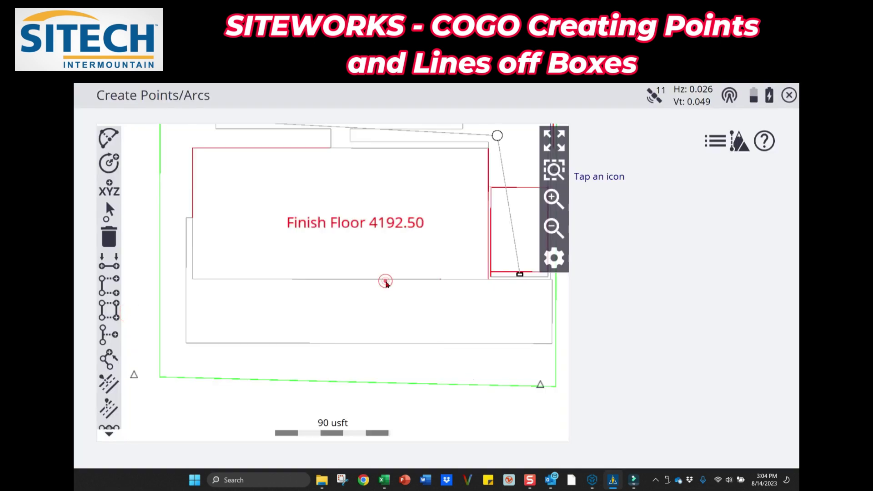
{"action": "left_click_drag", "start_coordinate": [265, 221], "coordinate": [310, 254]}
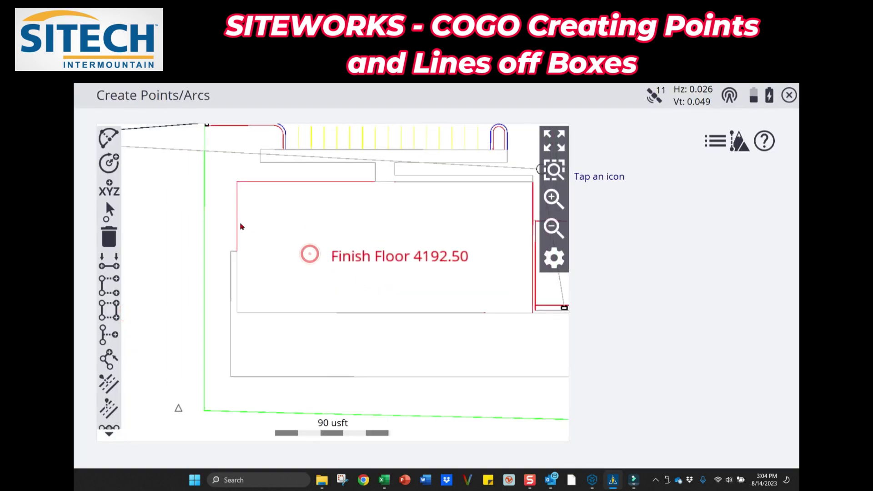
{"action": "left_click", "coordinate": [104, 286]}
{"action": "left_click", "coordinate": [117, 313]}
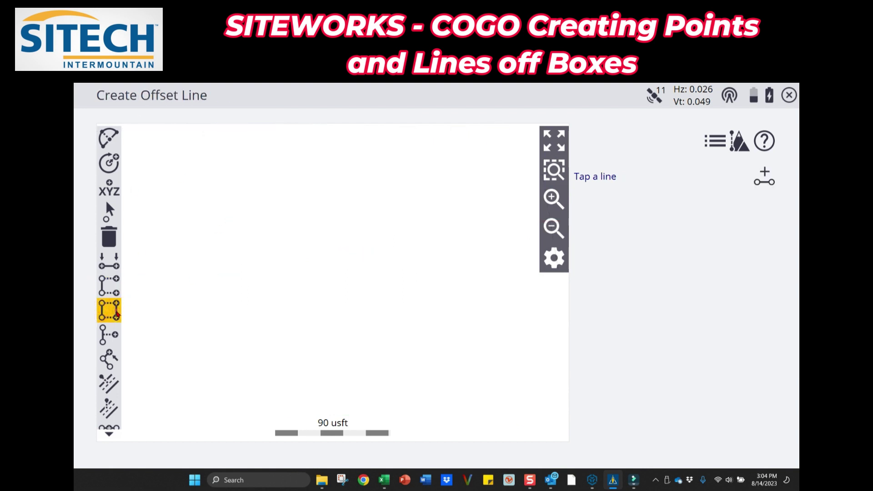
{"action": "left_click", "coordinate": [236, 230]}
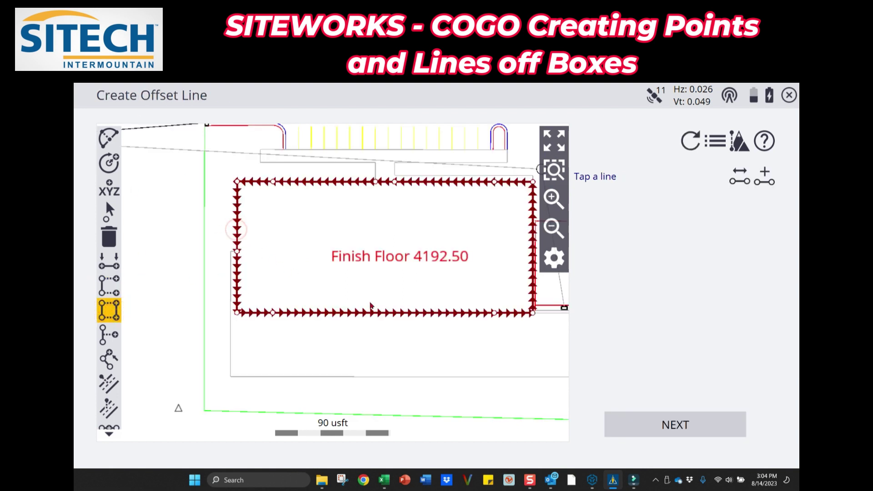
{"action": "left_click_drag", "start_coordinate": [468, 324], "coordinate": [487, 399]}
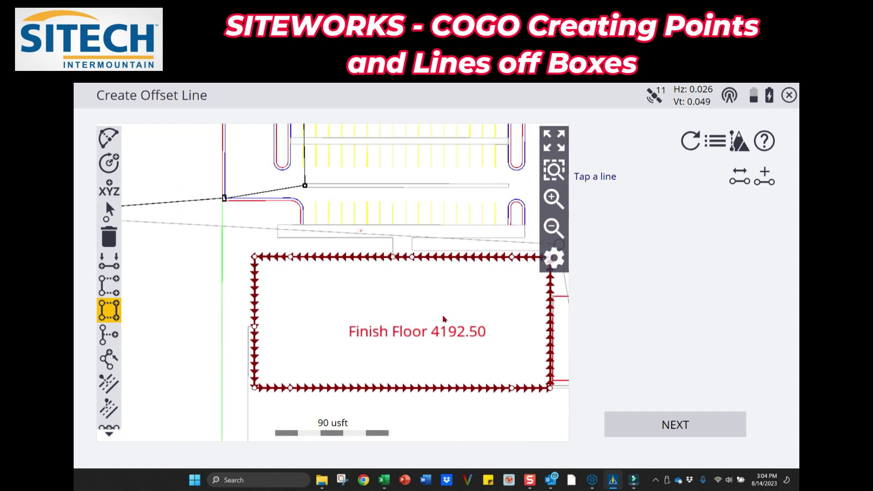
{"action": "left_click_drag", "start_coordinate": [360, 230], "coordinate": [379, 374]}
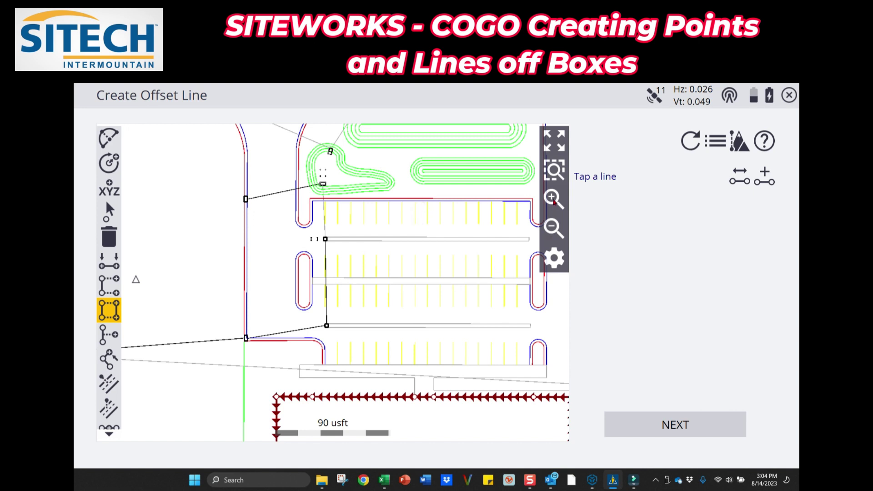
{"action": "left_click", "coordinate": [553, 177]}
{"action": "left_click_drag", "start_coordinate": [271, 273], "coordinate": [331, 241]}
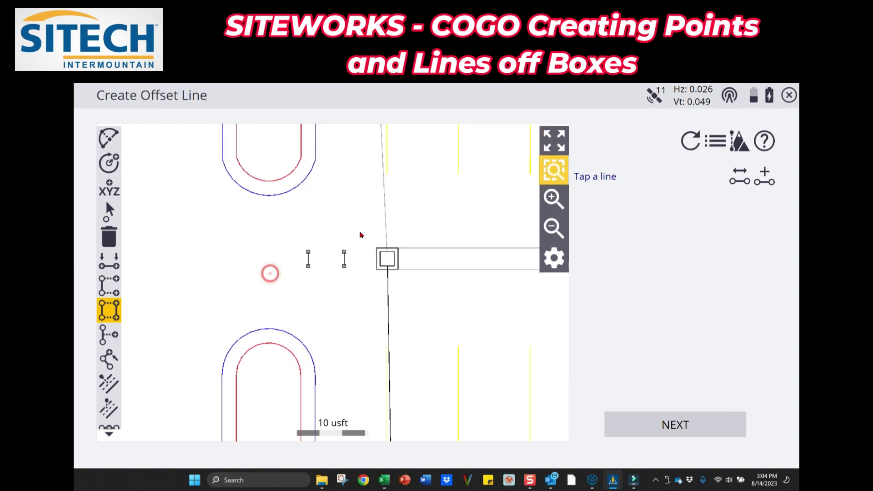
{"action": "left_click", "coordinate": [554, 167]}
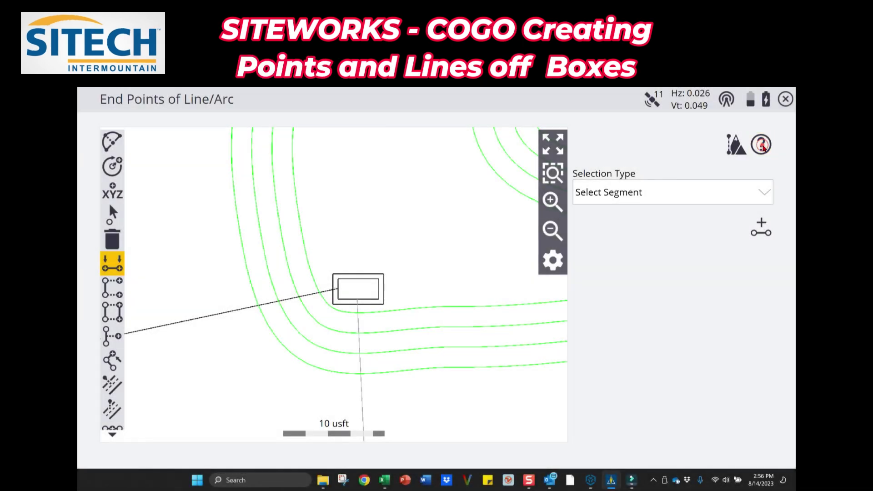
Step: Open the Icon Help list to look up the COGO tool names, and close it
{"action": "left_click", "coordinate": [762, 146]}
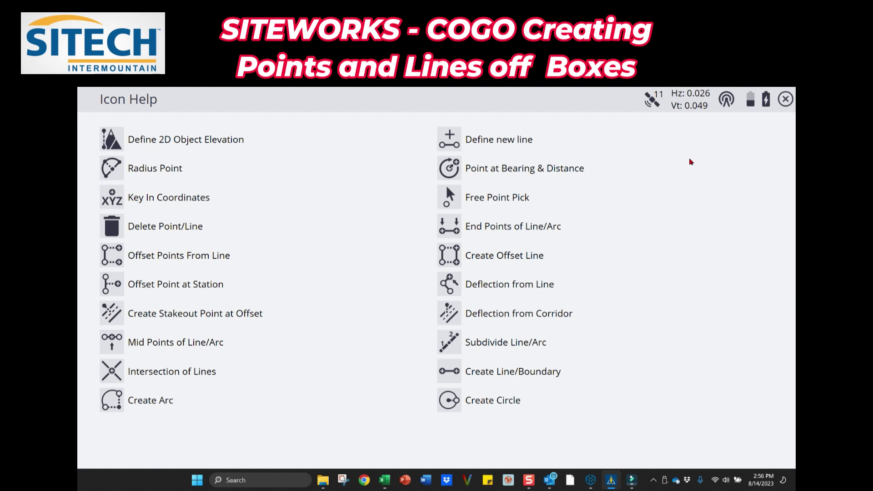
{"action": "left_click", "coordinate": [786, 99]}
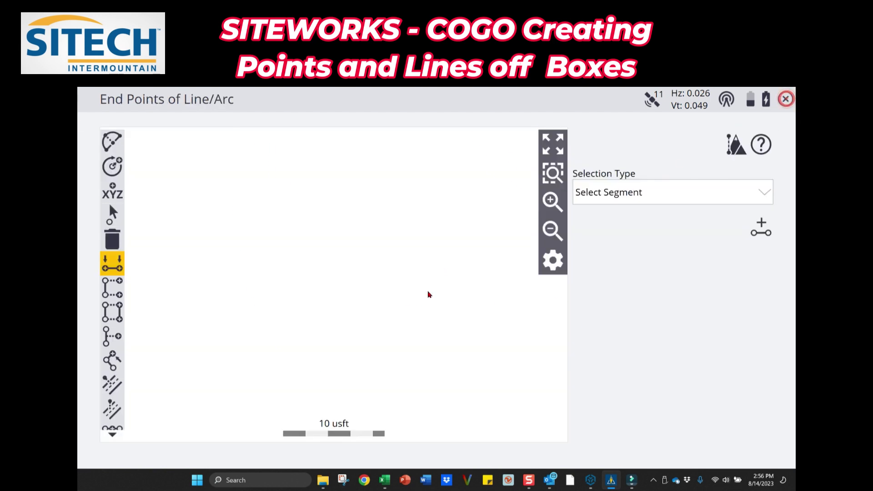